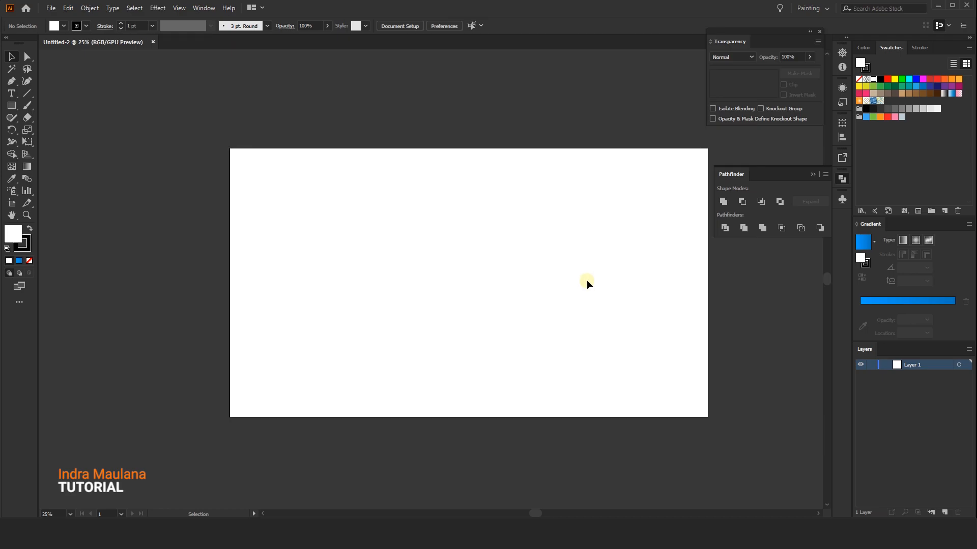
Draw a rectangle 1920 px wide and 1080 px high.
{"action": "left_click", "coordinate": [17, 111]}
{"action": "left_click", "coordinate": [328, 246]}
{"action": "left_click", "coordinate": [501, 235]}
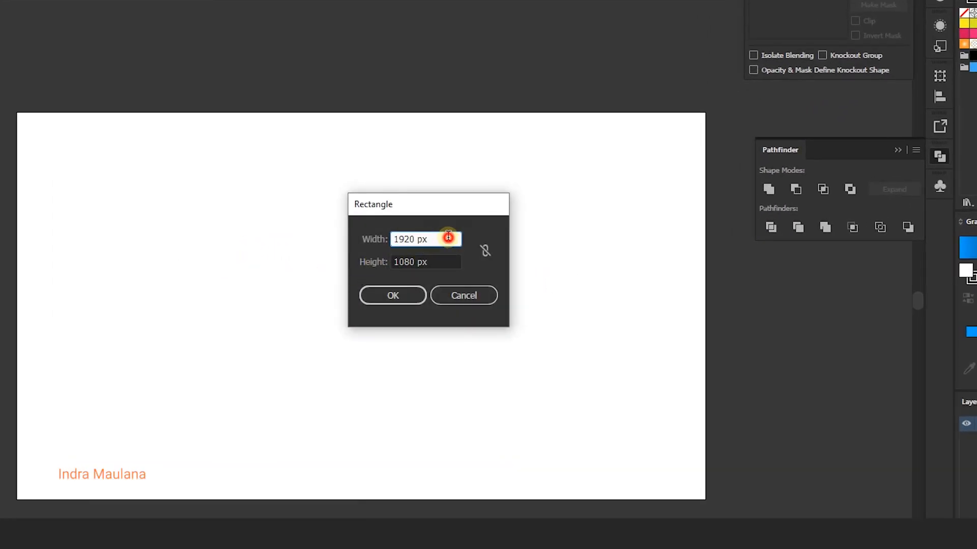
{"action": "left_click_drag", "start_coordinate": [448, 237], "coordinate": [303, 236]}
{"action": "left_click_drag", "start_coordinate": [442, 263], "coordinate": [301, 260]}
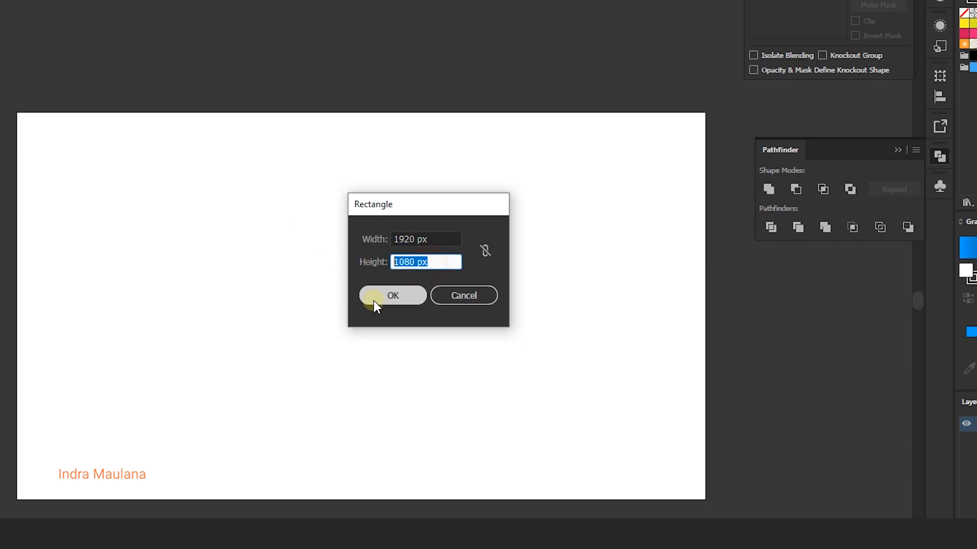
{"action": "left_click", "coordinate": [374, 305]}
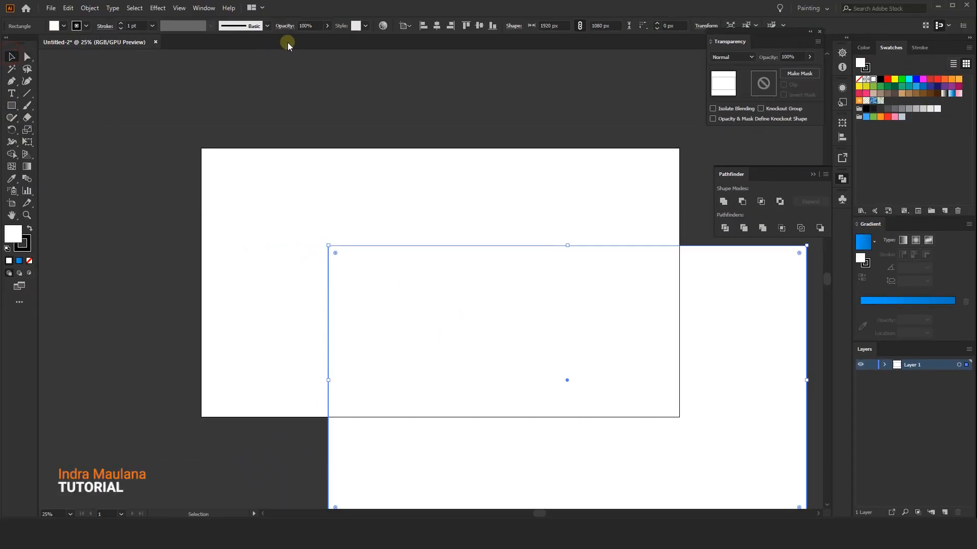
Align the rectangle to the artboard, centred horizontally and vertically.
{"action": "left_click", "coordinate": [405, 26]}
{"action": "left_click", "coordinate": [415, 59]}
{"action": "left_click", "coordinate": [433, 31]}
{"action": "left_click", "coordinate": [479, 25]}
{"action": "left_click", "coordinate": [442, 67]}
{"action": "left_click", "coordinate": [436, 171]}
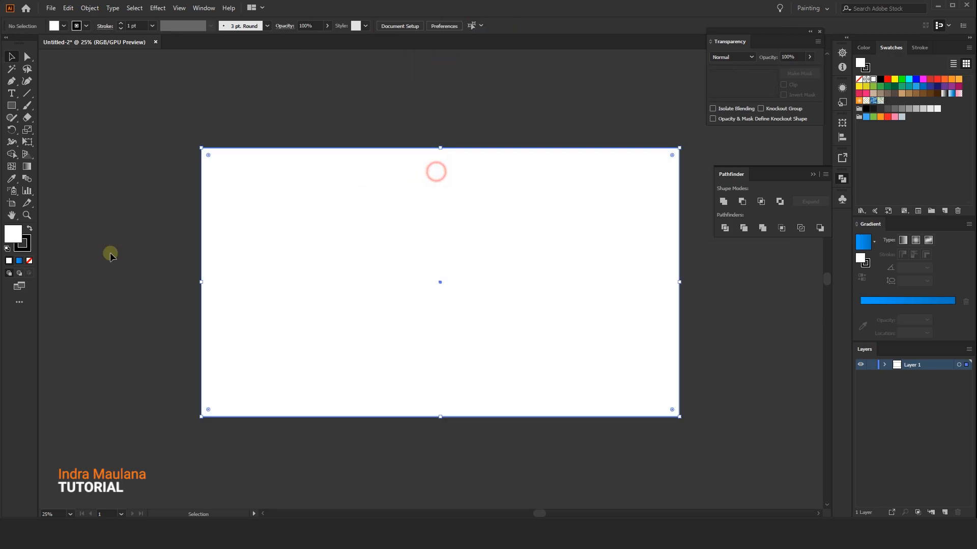
Remove the rectangle's stroke and fill it with a linear white-to-black gradient.
{"action": "left_click", "coordinate": [86, 27]}
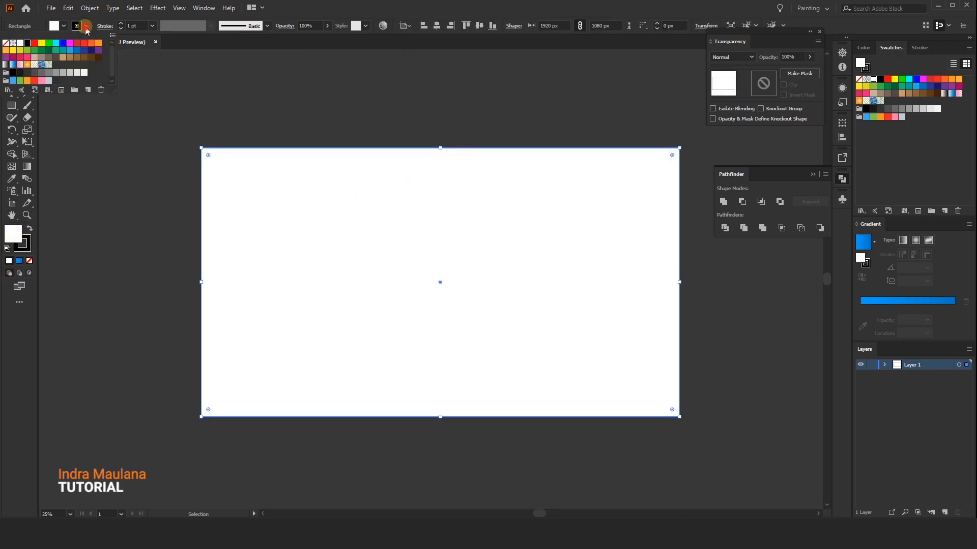
{"action": "left_click", "coordinate": [7, 44]}
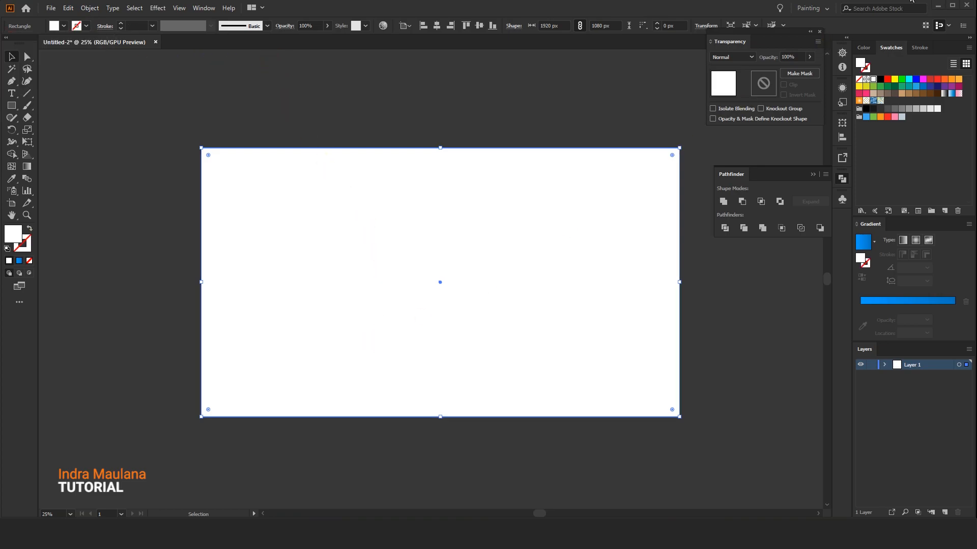
{"action": "left_click", "coordinate": [874, 242]}
{"action": "left_click", "coordinate": [812, 263]}
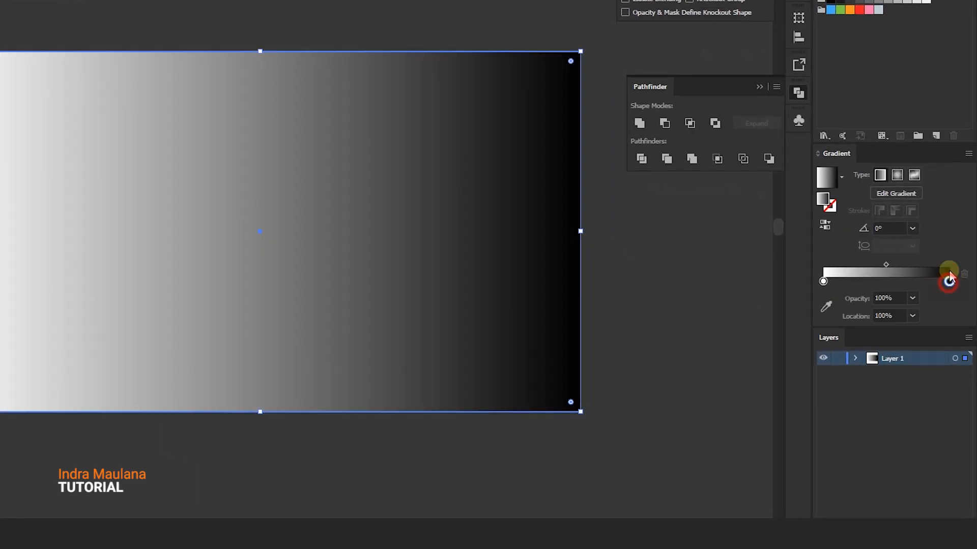
Use RGB mode for both gradient stops and set the white stop's colour to hex 404040.
{"action": "double_click", "coordinate": [949, 282]}
{"action": "left_click", "coordinate": [949, 295]}
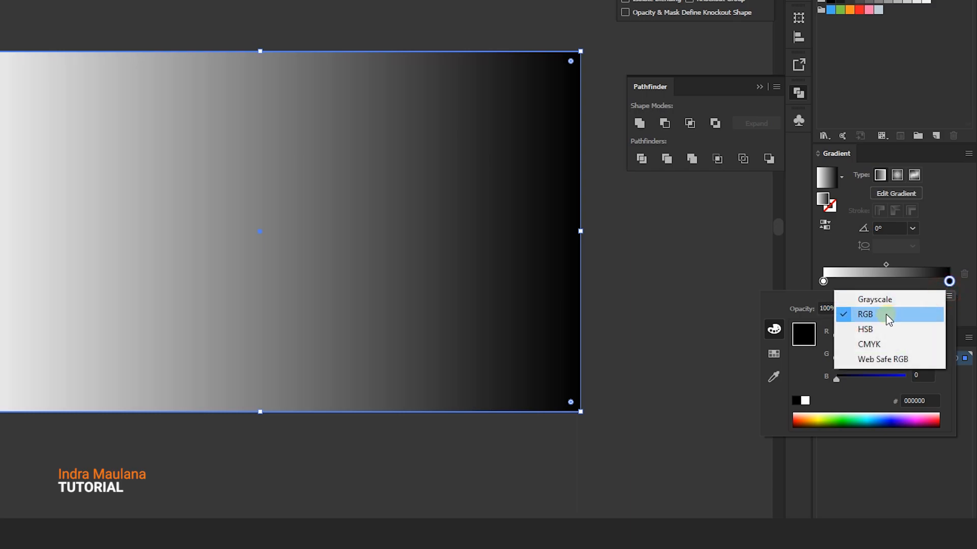
{"action": "left_click", "coordinate": [916, 316]}
{"action": "left_click", "coordinate": [823, 281]}
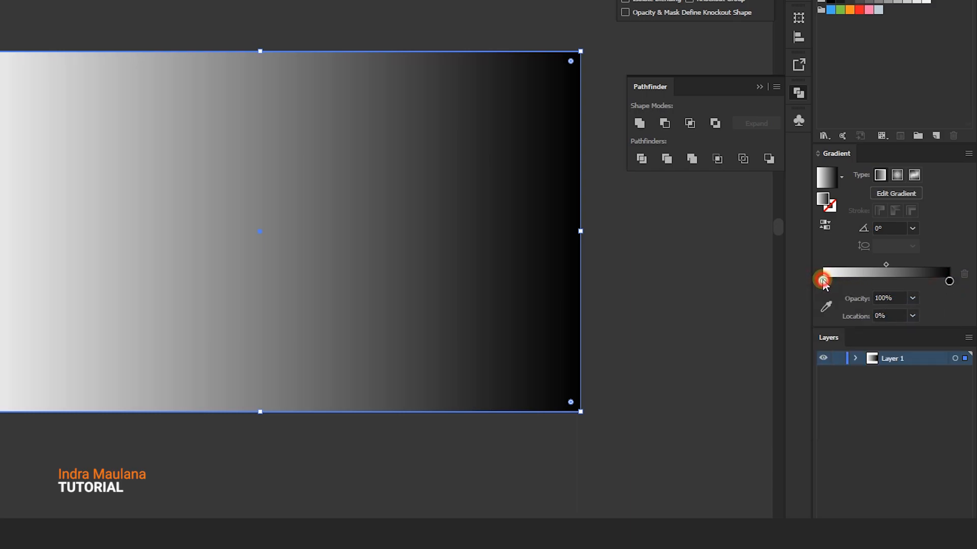
{"action": "double_click", "coordinate": [823, 281]}
{"action": "left_click", "coordinate": [947, 295]}
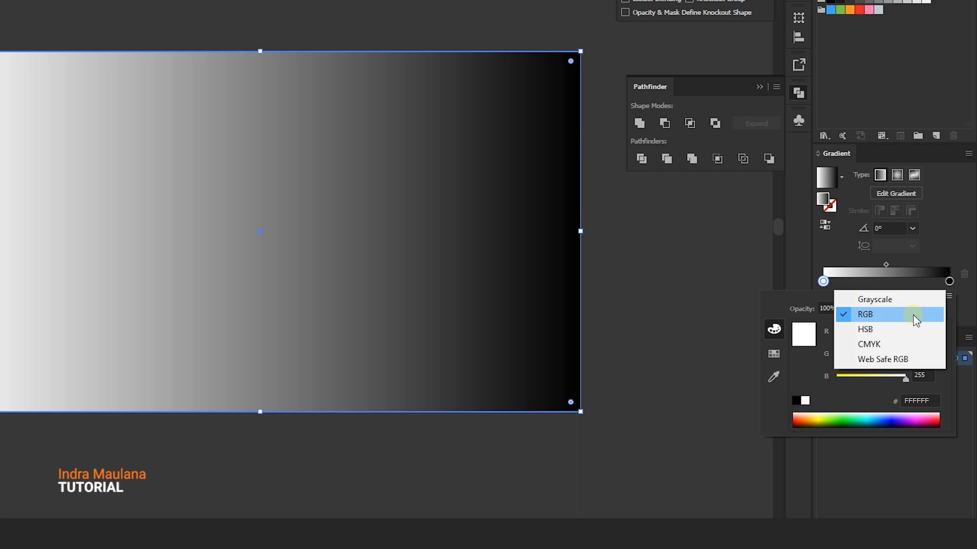
{"action": "left_click", "coordinate": [935, 402]}
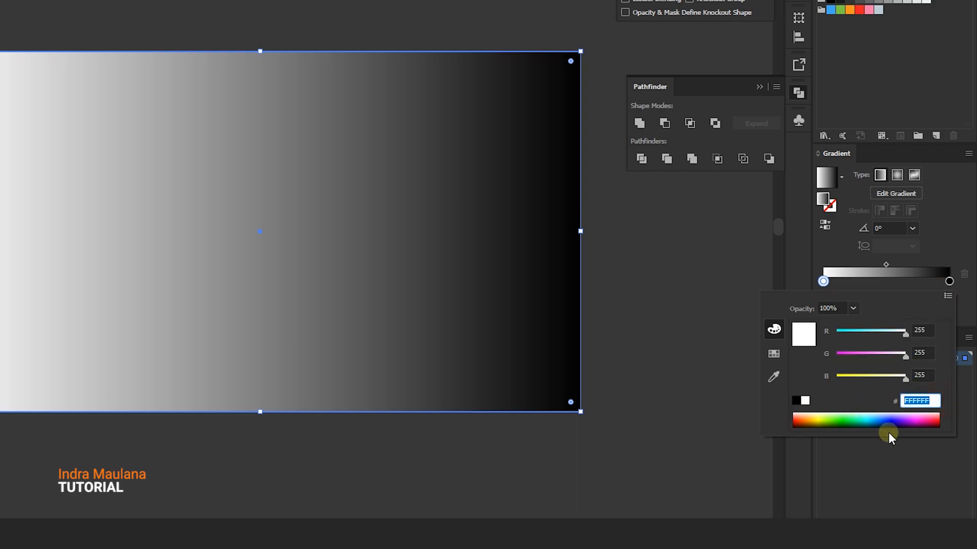
{"action": "type", "text": "404040"}
{"action": "key", "text": "Return"}
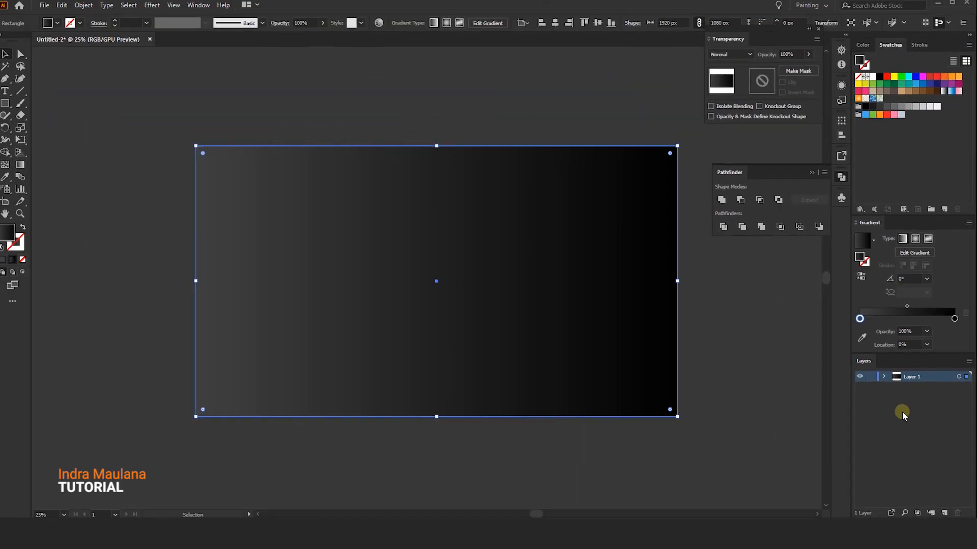
Redirect the rectangle's gradient diagonally from its lower-left corner to its upper-right corner with the Gradient tool.
{"action": "left_click", "coordinate": [28, 167]}
{"action": "mouse_move", "coordinate": [195, 414]}
{"action": "left_mouse_down"}
{"action": "mouse_move", "coordinate": [449, 295]}
{"action": "mouse_move", "coordinate": [680, 152]}
{"action": "left_mouse_up"}
{"action": "left_click", "coordinate": [439, 282]}
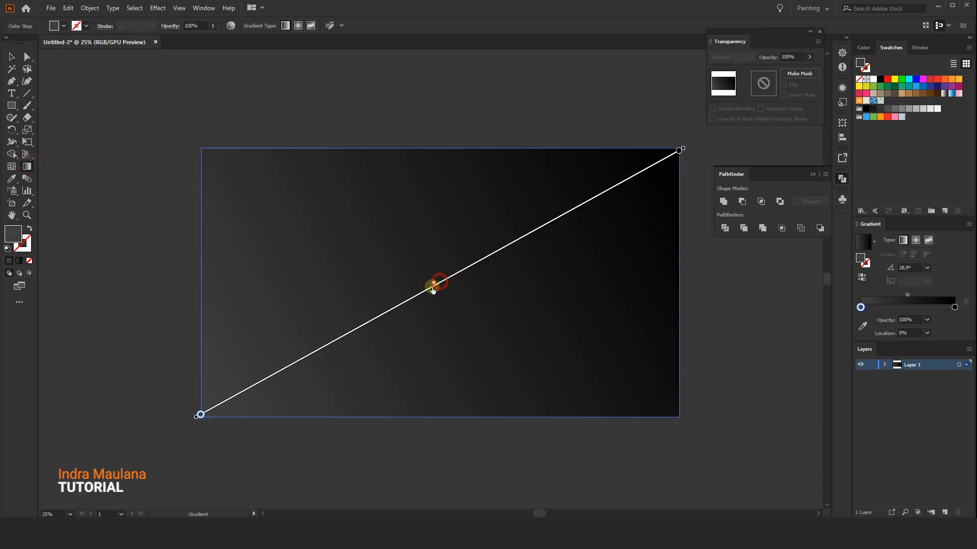
{"action": "left_click", "coordinate": [13, 57]}
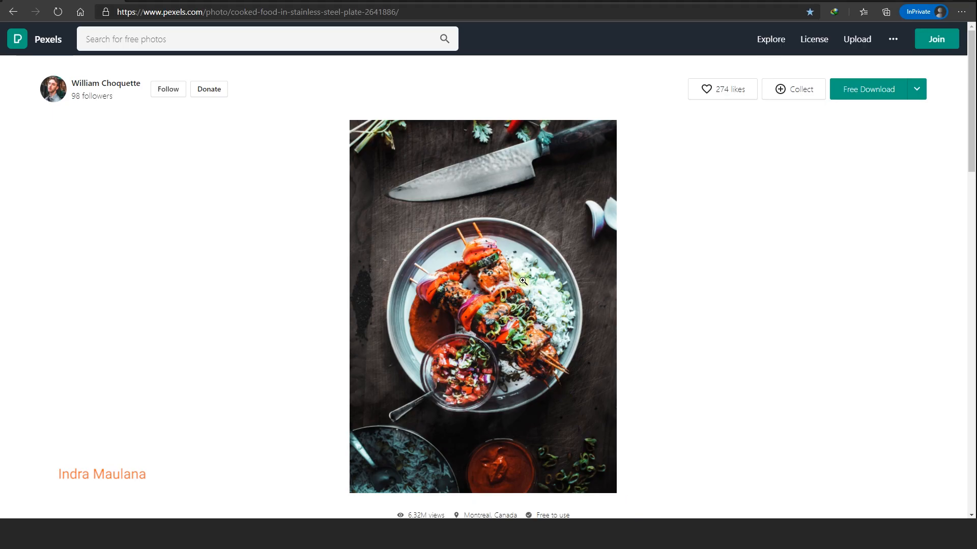
Copy the skewer plate photo from the Pexels page in the browser and paste it into the Illustrator document.
{"action": "right_click", "coordinate": [515, 265]}
{"action": "right_click", "coordinate": [472, 239]}
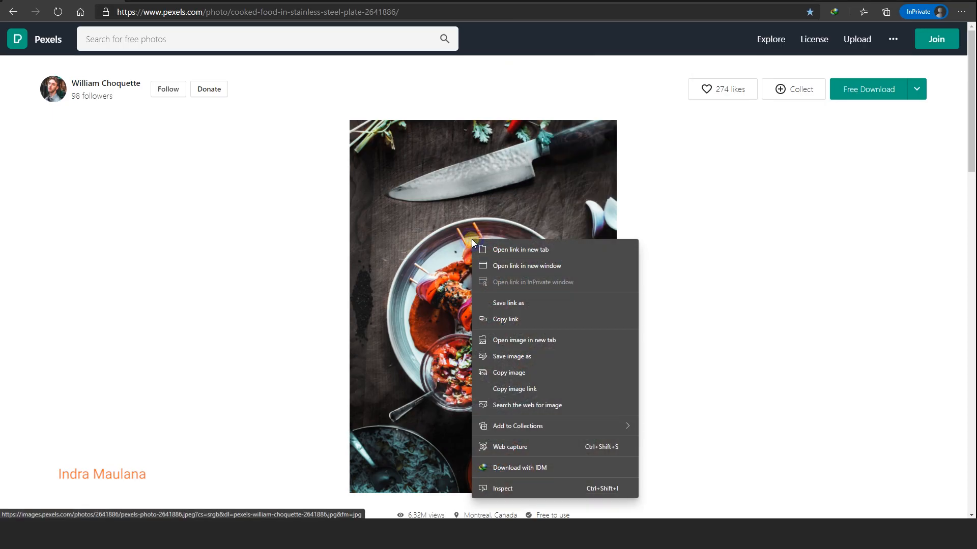
{"action": "left_click", "coordinate": [495, 373]}
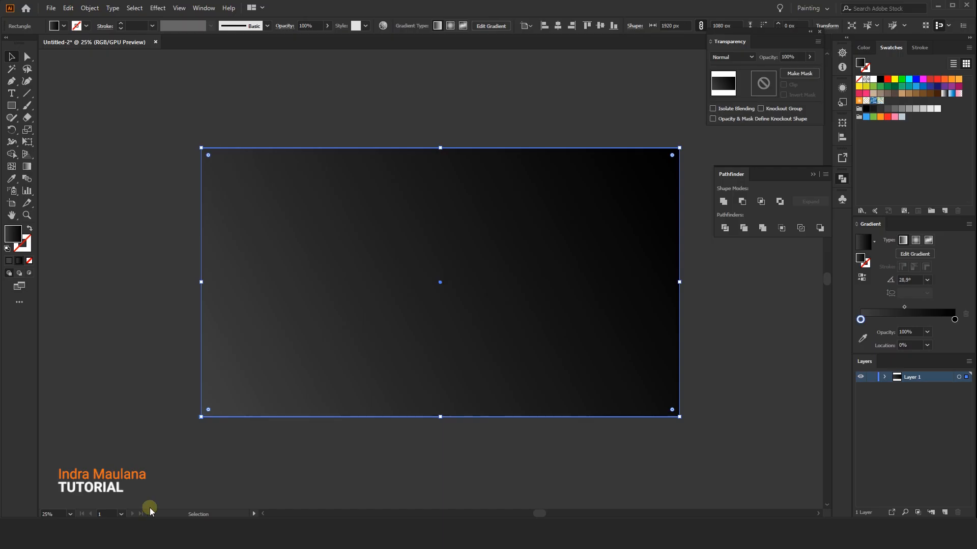
{"action": "left_click", "coordinate": [65, 9]}
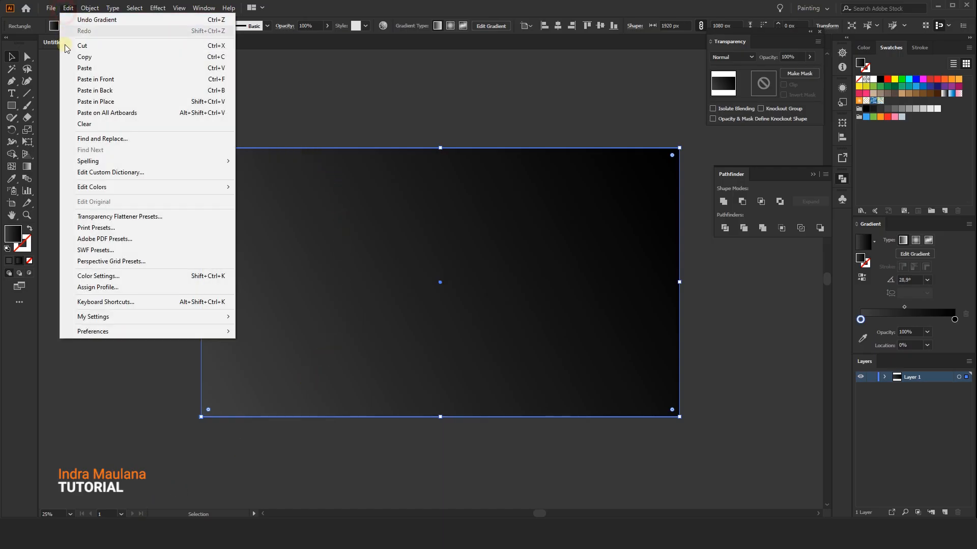
{"action": "left_click", "coordinate": [89, 74]}
Scale the photo proportionally to the artboard's 1080 px height and place it flush with the artboard's left edge.
{"action": "scroll", "coordinate": [548, 342], "scroll_direction": "down", "scroll_amount": 1, "text": "alt"}
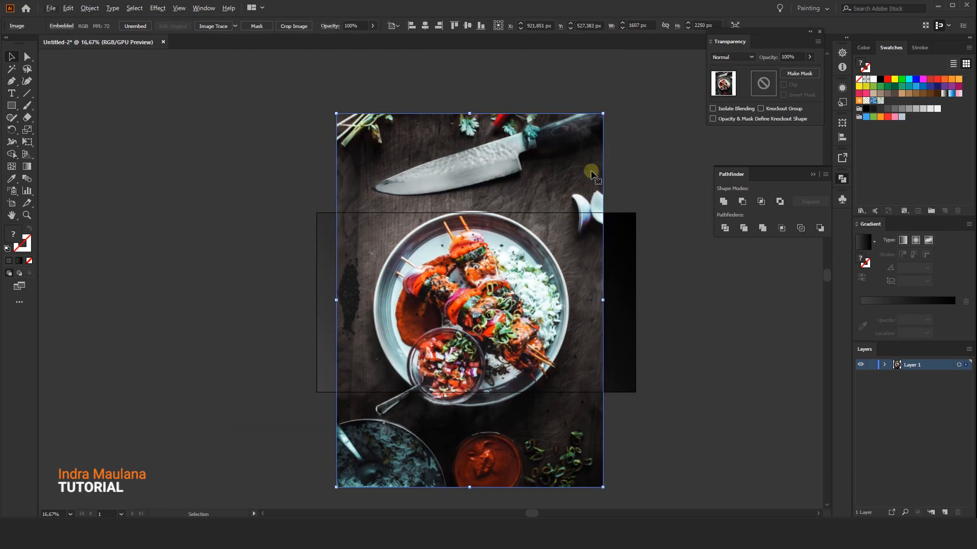
{"action": "left_click_drag", "start_coordinate": [604, 113], "coordinate": [435, 348]}
{"action": "scroll", "coordinate": [367, 359], "scroll_direction": "up", "scroll_amount": 1}
{"action": "left_click_drag", "start_coordinate": [367, 377], "coordinate": [337, 172]}
{"action": "left_click_drag", "start_coordinate": [439, 349], "coordinate": [483, 410]}
{"action": "left_click", "coordinate": [484, 449]}
{"action": "left_click_drag", "start_coordinate": [541, 471], "coordinate": [429, 463]}
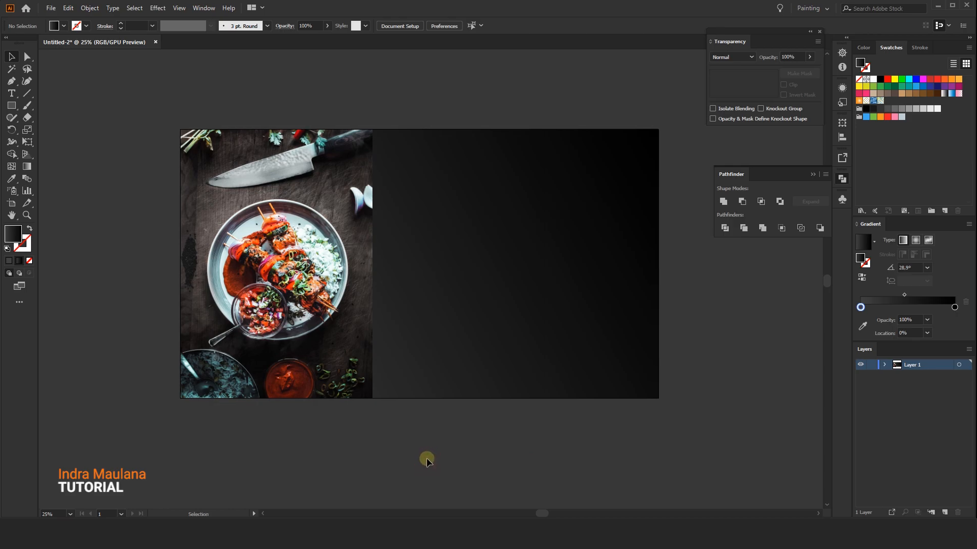
Redraw the background rectangle's gradient at about 39.3° from the photo's lower right toward the upper right, shifting its midpoint toward the dark grey stop.
{"action": "left_click", "coordinate": [466, 164]}
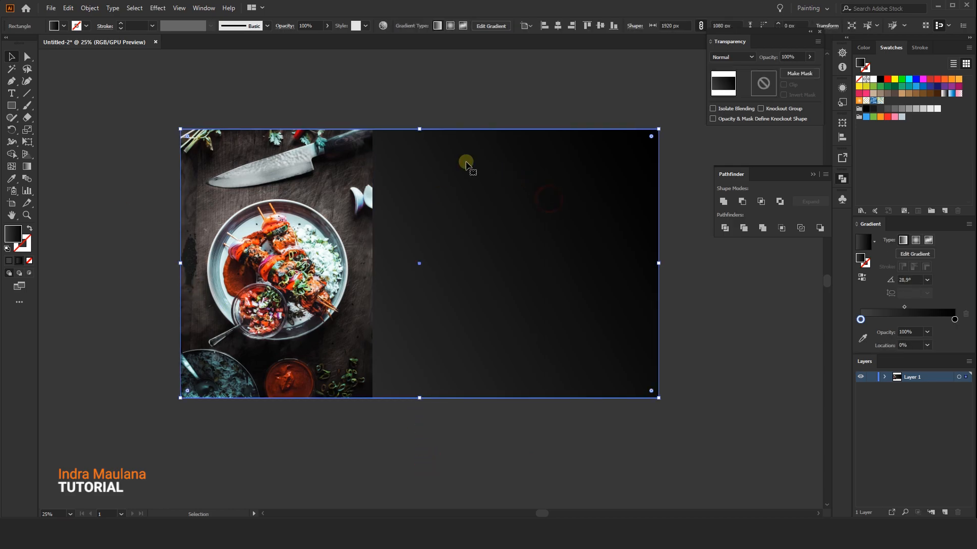
{"action": "left_click", "coordinate": [27, 166]}
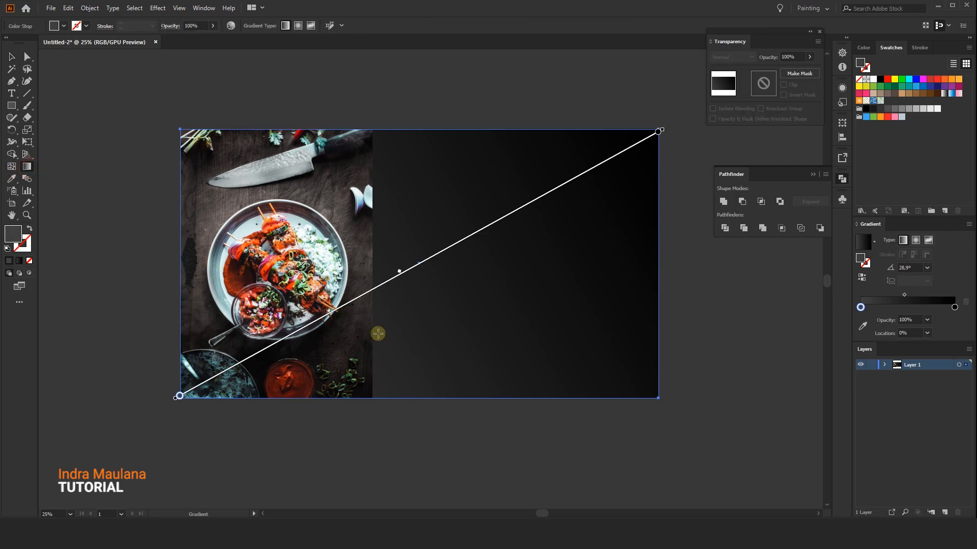
{"action": "left_click_drag", "start_coordinate": [335, 347], "coordinate": [491, 192]}
{"action": "left_click_drag", "start_coordinate": [360, 398], "coordinate": [638, 174]}
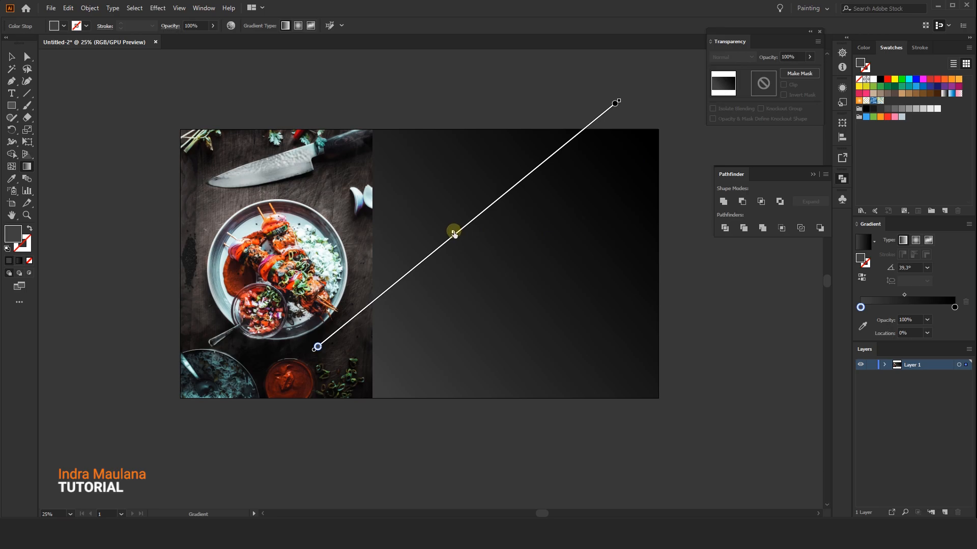
{"action": "left_click", "coordinate": [453, 234]}
{"action": "left_click_drag", "start_coordinate": [442, 246], "coordinate": [428, 257]}
{"action": "left_click", "coordinate": [11, 56]}
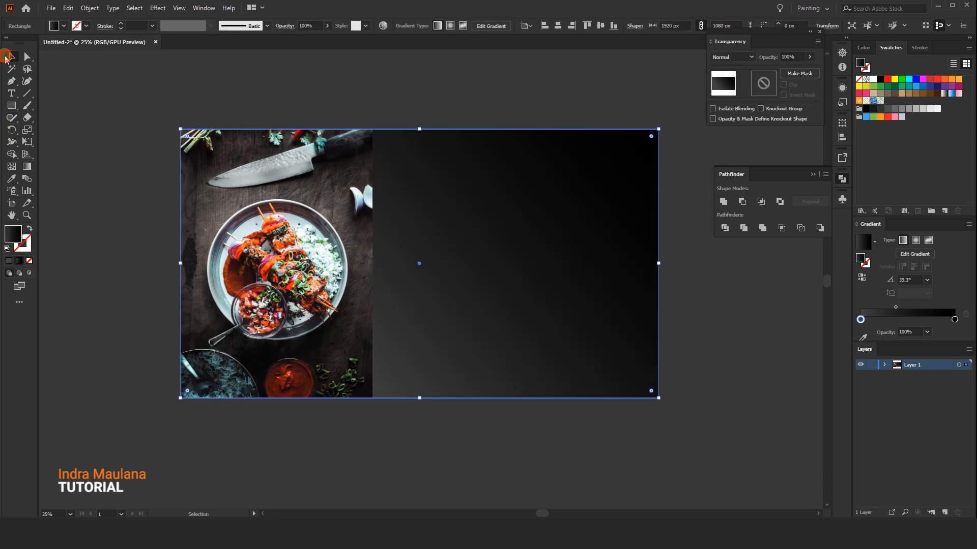
{"action": "left_click", "coordinate": [456, 78]}
{"action": "left_click_drag", "start_coordinate": [413, 81], "coordinate": [420, 84]}
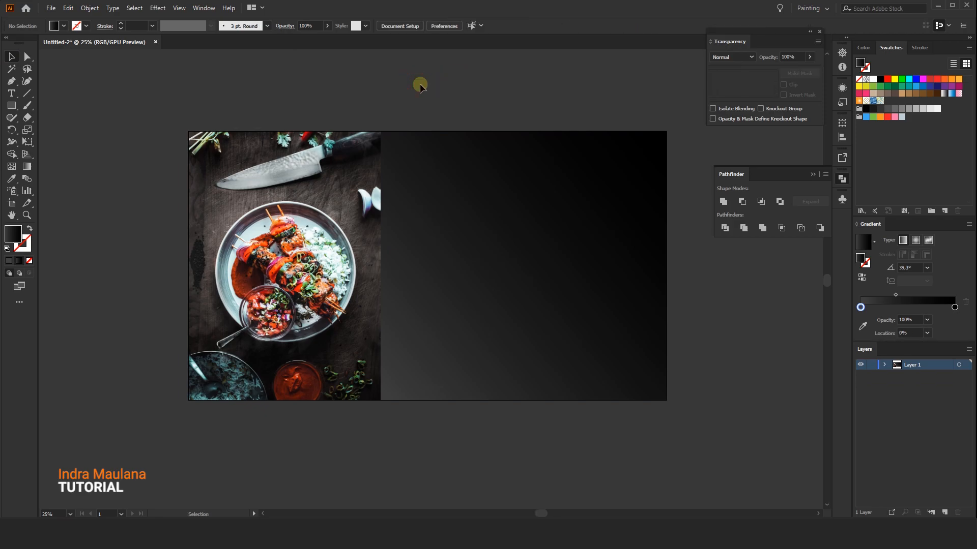
Duplicate the food photo horizontally to an empty area right of the artboard.
{"action": "left_click", "coordinate": [306, 250]}
{"action": "left_click_drag", "start_coordinate": [379, 264], "coordinate": [261, 265]}
{"action": "left_click_drag", "start_coordinate": [211, 281], "coordinate": [503, 299]}
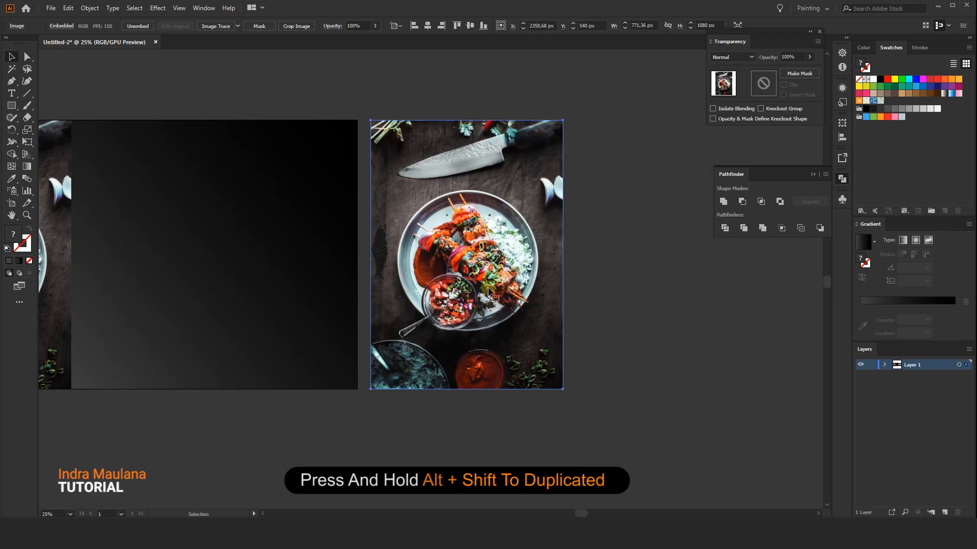
Draw a circle about 566 px in diameter covering the plate in the duplicated photo with the Ellipse tool.
{"action": "left_click_drag", "start_coordinate": [11, 105], "coordinate": [38, 129]}
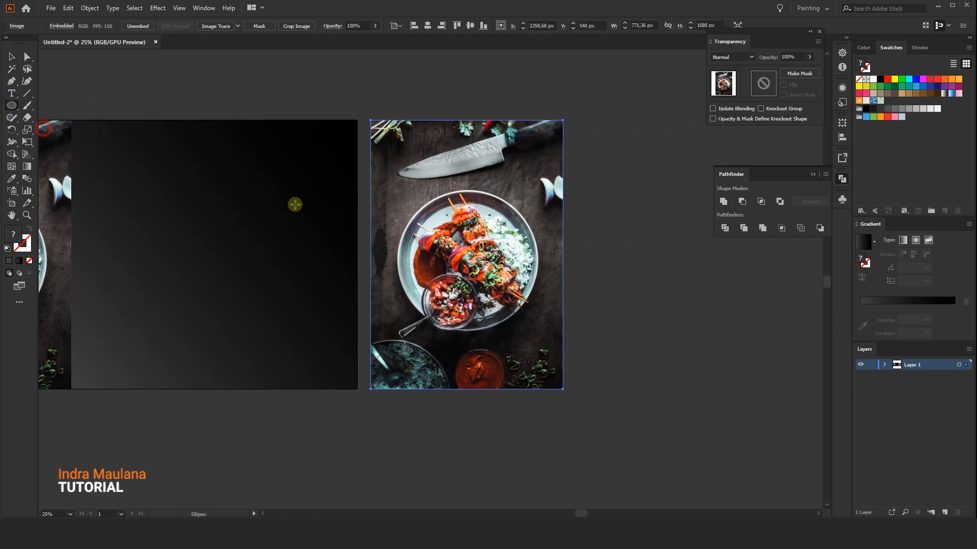
{"action": "scroll", "coordinate": [505, 265], "scroll_direction": "up", "scroll_amount": 1}
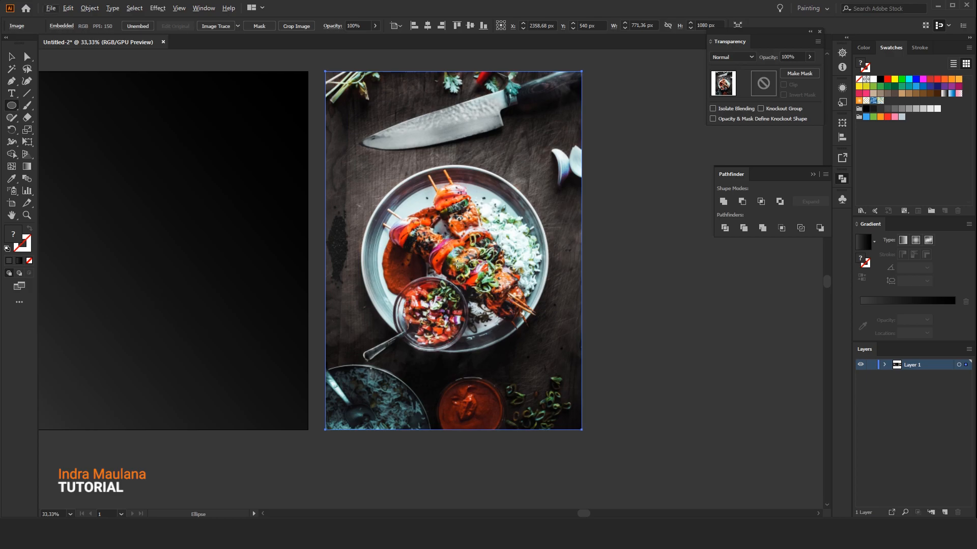
{"action": "left_click_drag", "start_coordinate": [457, 263], "coordinate": [539, 354]}
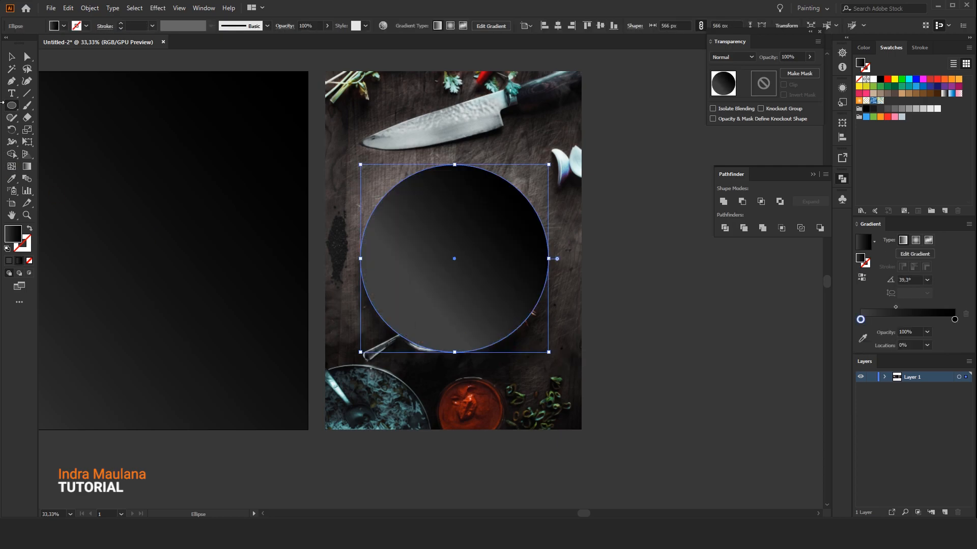
Fill the circle with white and make it a clipping mask for the duplicated photo.
{"action": "left_click", "coordinate": [9, 58]}
{"action": "left_click", "coordinate": [874, 81]}
{"action": "left_click", "coordinate": [672, 398]}
{"action": "left_click_drag", "start_coordinate": [678, 388], "coordinate": [396, 152]}
{"action": "right_click", "coordinate": [434, 219]}
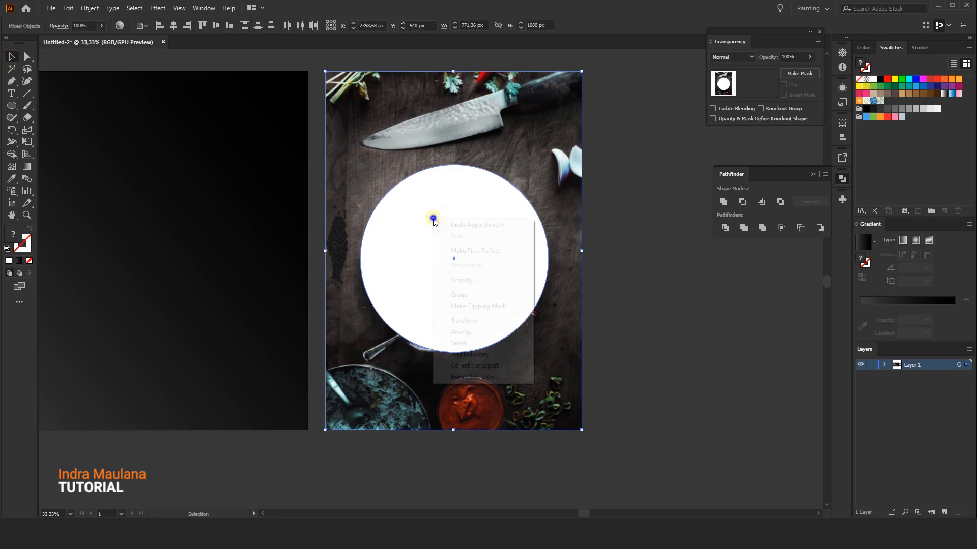
{"action": "left_click", "coordinate": [471, 307]}
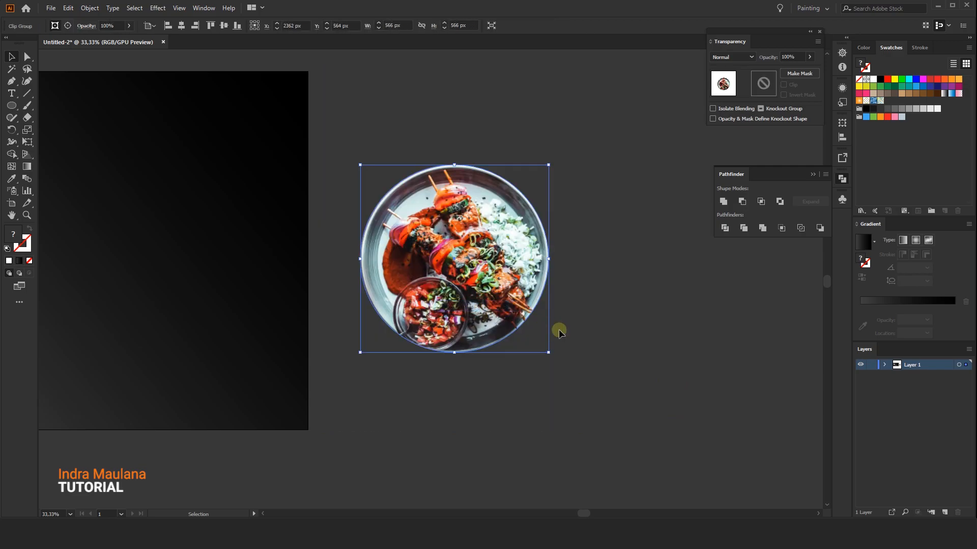
Move the clipped plate so it straddles the artboard's right edge, nudging its centre to about X 1918 px.
{"action": "left_click", "coordinate": [560, 331]}
{"action": "mouse_move", "coordinate": [453, 298]}
{"action": "left_mouse_down"}
{"action": "mouse_move", "coordinate": [554, 310]}
{"action": "mouse_move", "coordinate": [395, 310]}
{"action": "mouse_move", "coordinate": [442, 309]}
{"action": "left_mouse_up"}
{"action": "left_click", "coordinate": [554, 310]}
{"action": "key", "text": "shift+Right"}
{"action": "key", "text": "shift+Right"}
{"action": "key", "text": "shift+Right"}
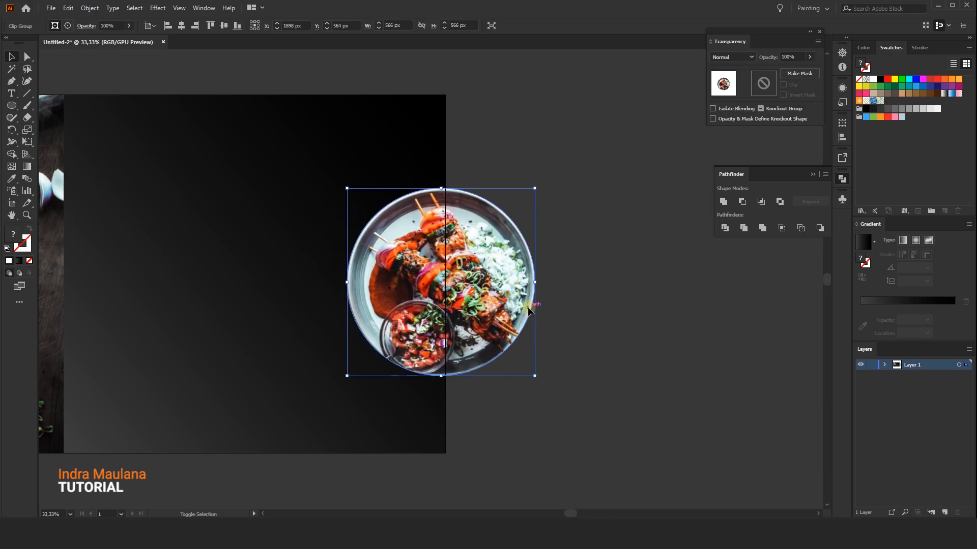
{"action": "key", "text": "shift+Left"}
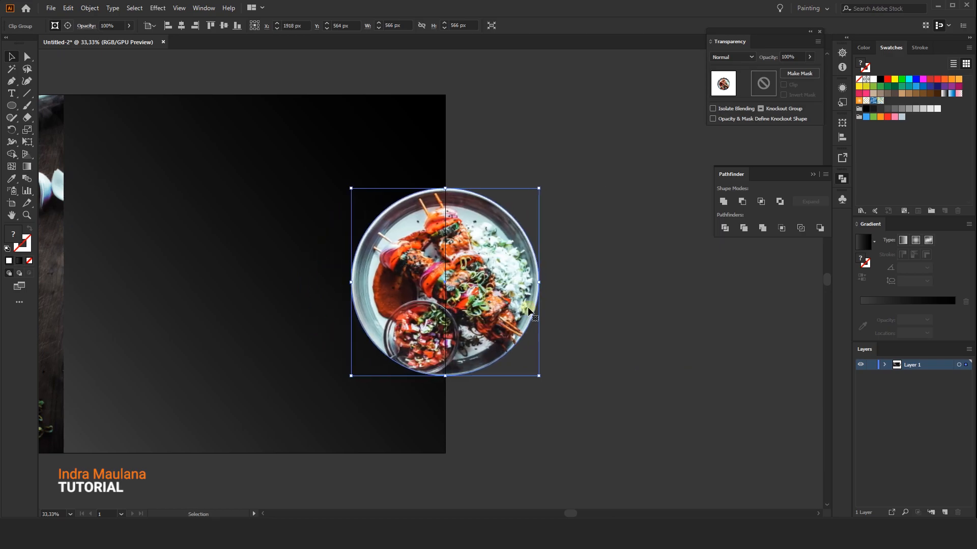
{"action": "left_click", "coordinate": [584, 316]}
{"action": "left_click_drag", "start_coordinate": [491, 268], "coordinate": [664, 265]}
{"action": "left_click_drag", "start_coordinate": [402, 76], "coordinate": [410, 77]}
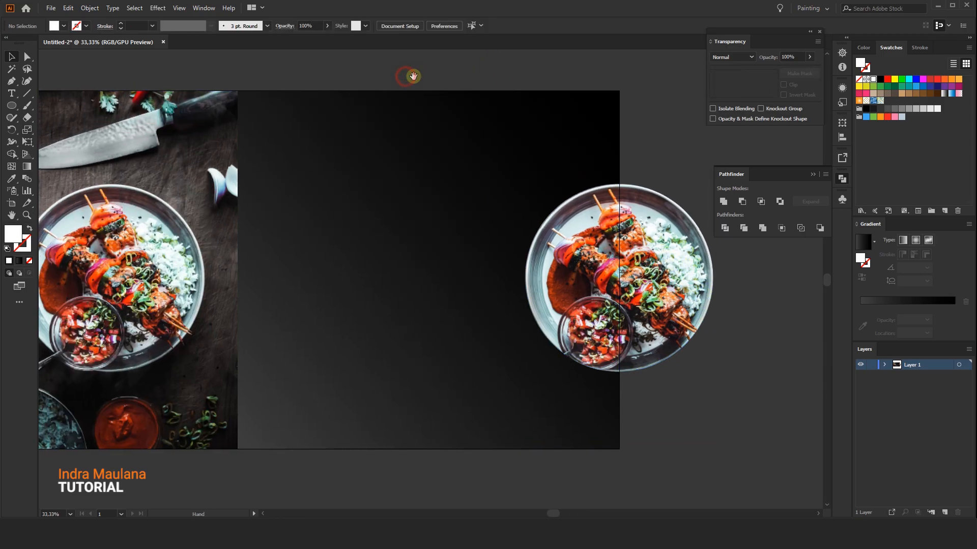
{"action": "scroll", "coordinate": [410, 76], "scroll_direction": "down", "scroll_amount": 3}
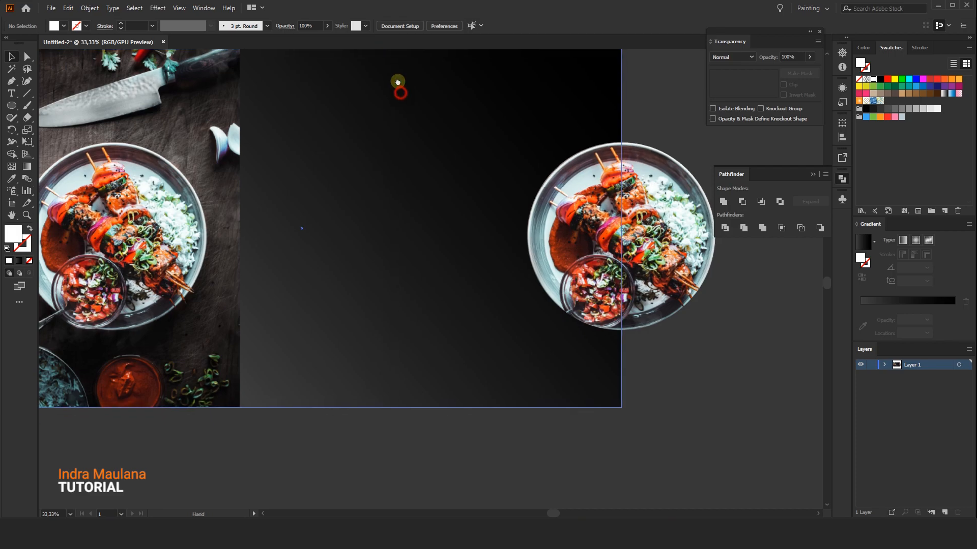
{"action": "left_click_drag", "start_coordinate": [405, 98], "coordinate": [393, 95]}
{"action": "left_click_drag", "start_coordinate": [307, 101], "coordinate": [471, 139]}
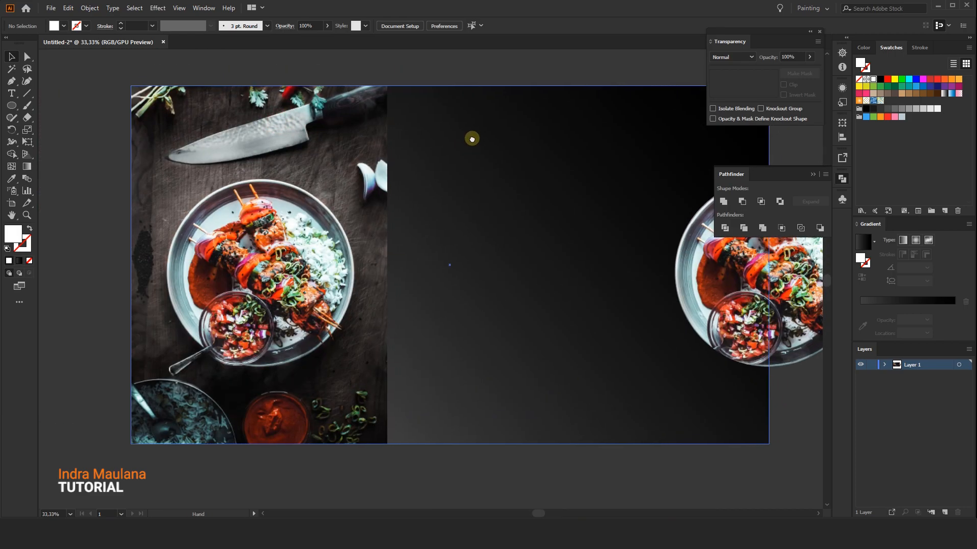
Draw a small white circle about 8 px in diameter in the empty area beside the artboard.
{"action": "left_click_drag", "start_coordinate": [172, 113], "coordinate": [314, 181]}
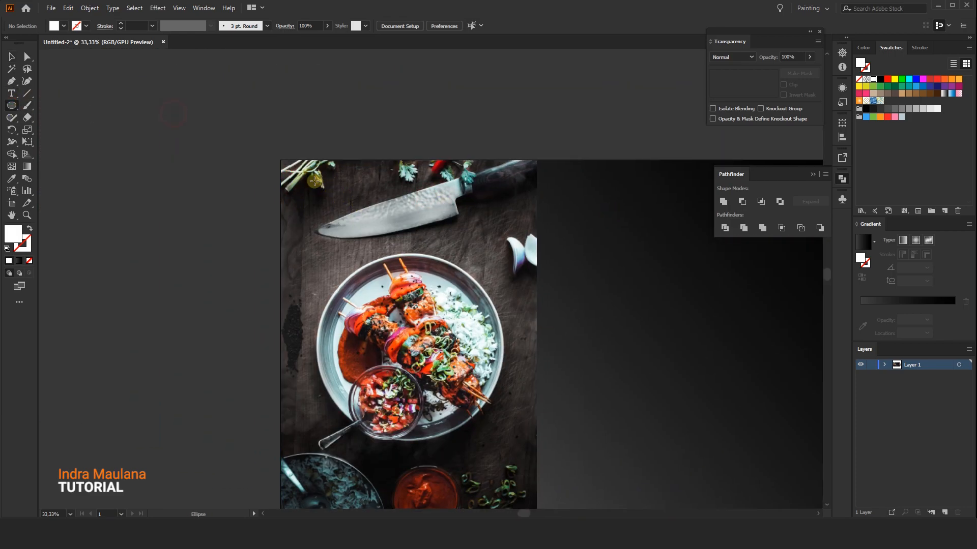
{"action": "scroll", "coordinate": [157, 148], "scroll_direction": "up", "scroll_amount": 2}
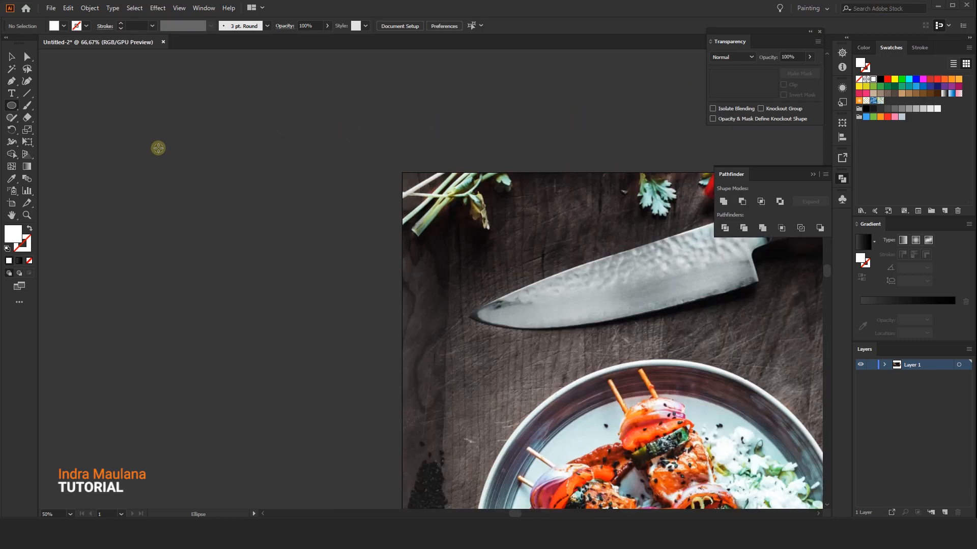
{"action": "left_click_drag", "start_coordinate": [151, 162], "coordinate": [153, 163]}
{"action": "key", "text": "v"}
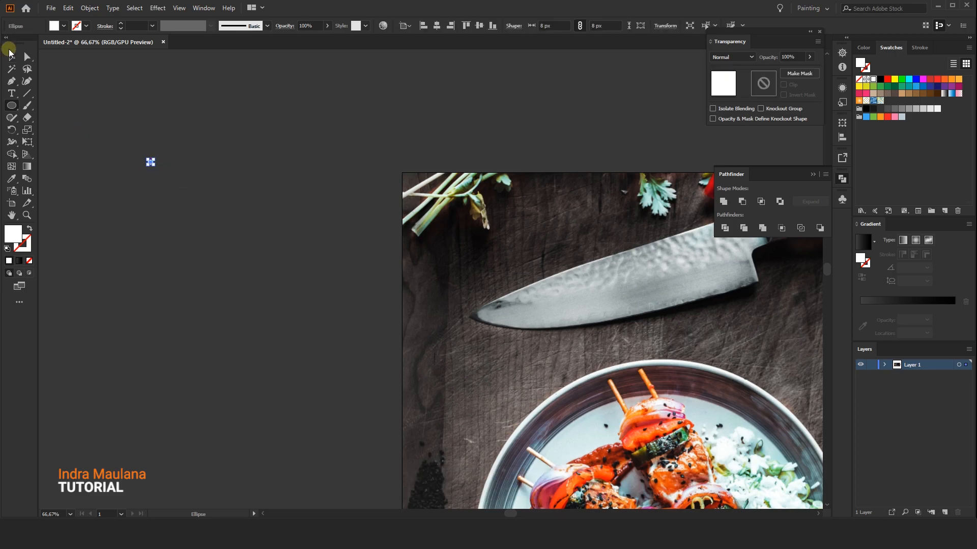
Duplicate the small circle horizontally and repeat the copy to make an evenly spaced row of seven dots.
{"action": "scroll", "coordinate": [148, 117], "scroll_direction": "up", "scroll_amount": 2}
{"action": "left_click_drag", "start_coordinate": [152, 220], "coordinate": [248, 223]}
{"action": "key", "text": "ctrl+d"}
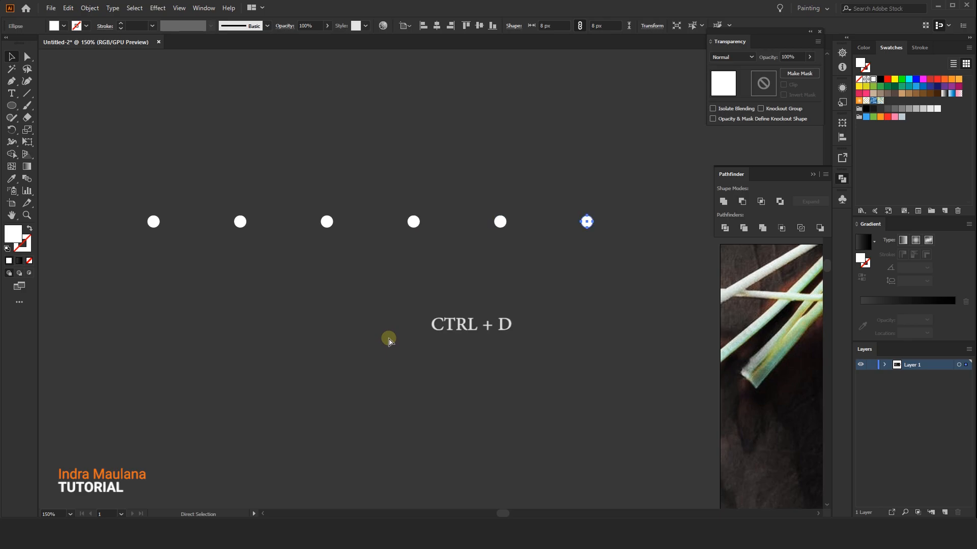
Select all seven dots and group them into one row.
{"action": "scroll", "coordinate": [388, 316], "scroll_direction": "down", "scroll_amount": 4}
{"action": "left_click_drag", "start_coordinate": [412, 293], "coordinate": [362, 289]}
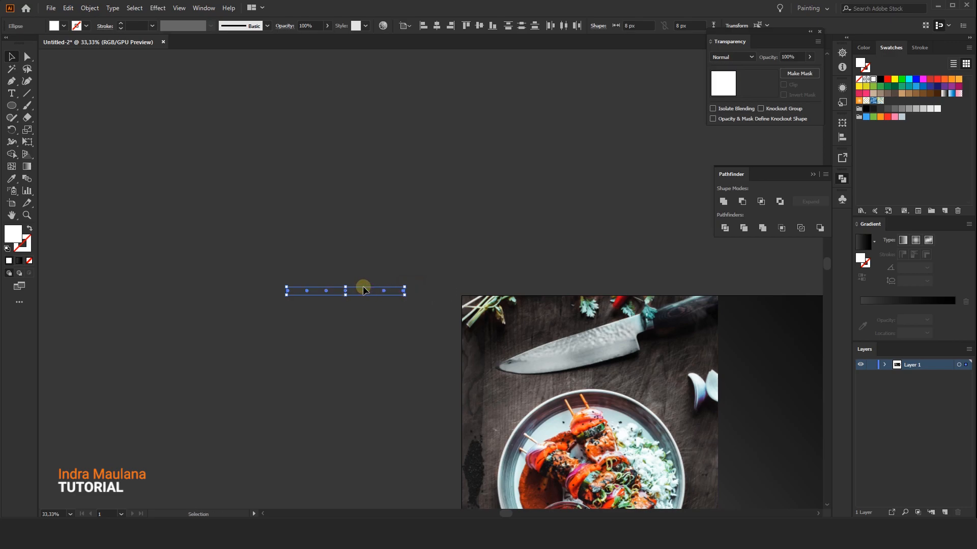
{"action": "right_click", "coordinate": [363, 288]}
{"action": "left_click", "coordinate": [353, 399]}
{"action": "left_click", "coordinate": [353, 366]}
{"action": "scroll", "coordinate": [375, 259], "scroll_direction": "up", "scroll_amount": 1}
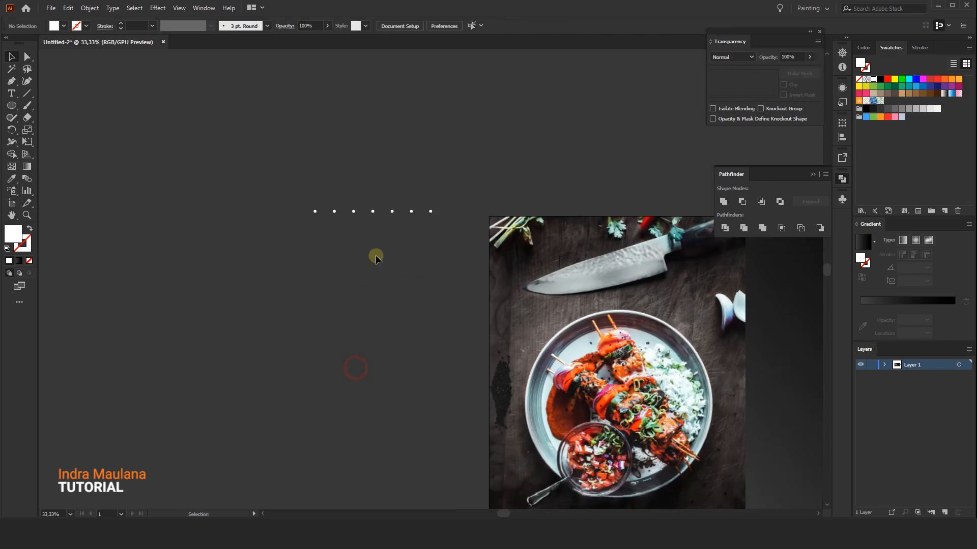
Duplicate the dot row straight down and repeat the copy to build a grid of six rows.
{"action": "left_click_drag", "start_coordinate": [374, 194], "coordinate": [374, 231]}
{"action": "key", "text": "ctrl+d"}
{"action": "key", "text": "ctrl+d"}
{"action": "key", "text": "ctrl+d"}
{"action": "key", "text": "ctrl+d"}
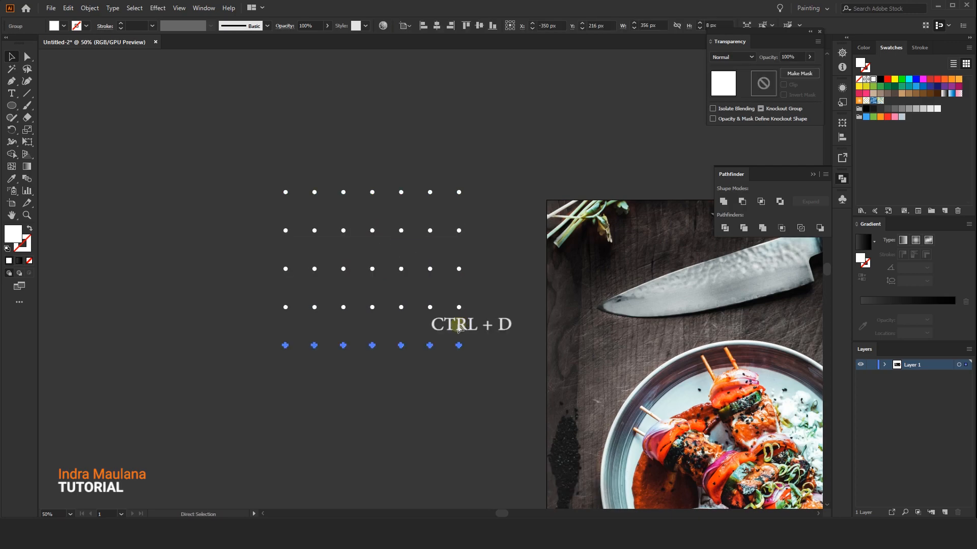
Group the six dot rows into one grid and scale it down to about two thirds of its size.
{"action": "left_click_drag", "start_coordinate": [239, 131], "coordinate": [377, 300]}
{"action": "right_click", "coordinate": [426, 275]}
{"action": "left_click", "coordinate": [464, 353]}
{"action": "left_click", "coordinate": [403, 383]}
{"action": "key", "text": "ctrl+minus"}
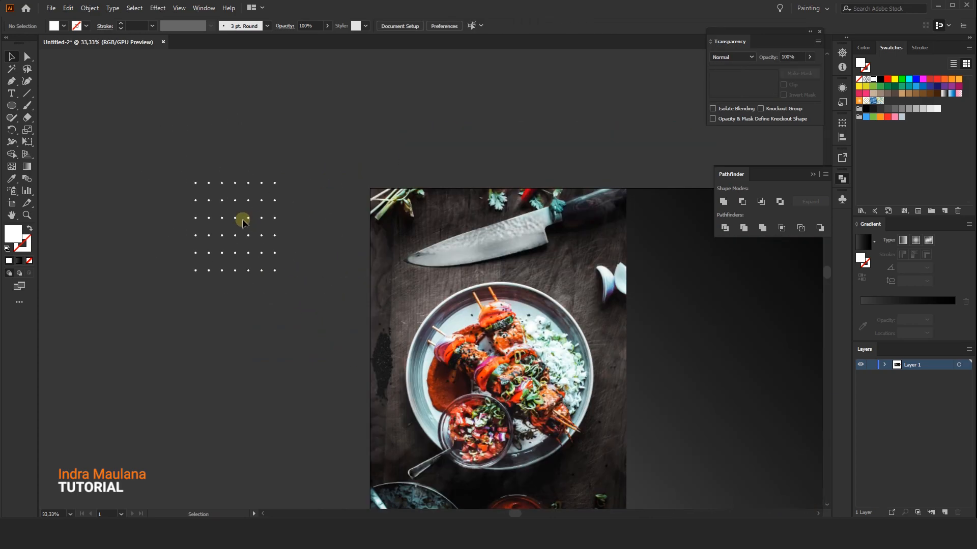
Move the dot grid onto the upper-left area of the food photo.
{"action": "left_click_drag", "start_coordinate": [251, 218], "coordinate": [374, 238]}
{"action": "left_click", "coordinate": [247, 293]}
{"action": "mouse_move", "coordinate": [252, 219]}
{"action": "left_mouse_down"}
{"action": "mouse_move", "coordinate": [444, 257]}
{"action": "mouse_move", "coordinate": [457, 244]}
{"action": "left_mouse_up"}
{"action": "left_click", "coordinate": [273, 371]}
{"action": "left_click_drag", "start_coordinate": [247, 317], "coordinate": [53, 278]}
{"action": "mouse_move", "coordinate": [399, 371]}
{"action": "left_mouse_down"}
{"action": "mouse_move", "coordinate": [360, 360]}
{"action": "mouse_move", "coordinate": [392, 362]}
{"action": "left_mouse_up"}
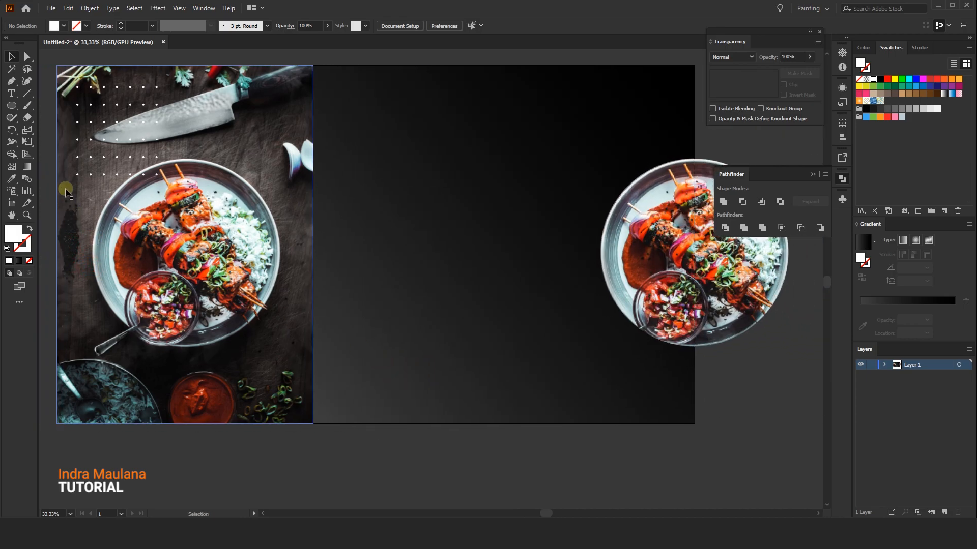
Draw a square about 166 px wide in the artboard's bottom-right corner with the Rectangle tool and align it to the bottom edge.
{"action": "left_click", "coordinate": [18, 105]}
{"action": "left_click", "coordinate": [61, 106]}
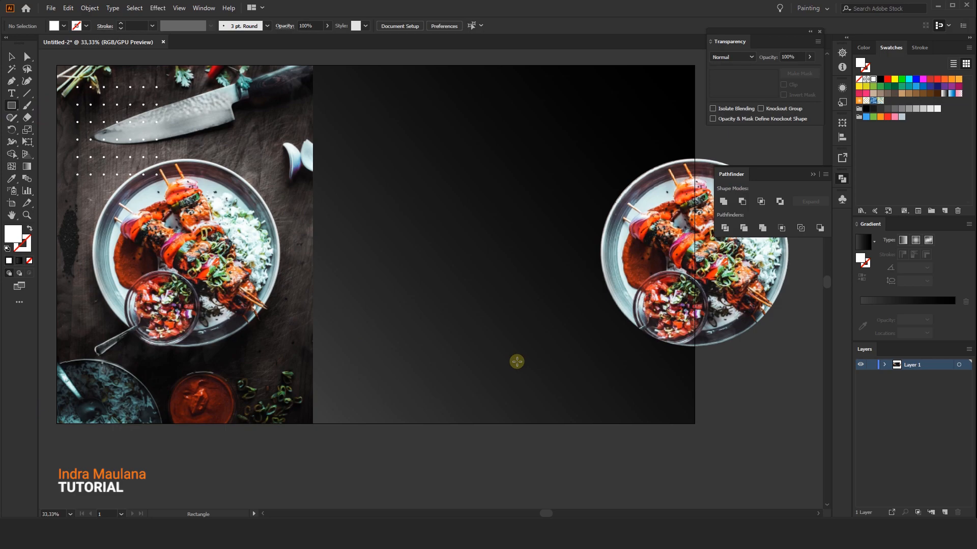
{"action": "left_click_drag", "start_coordinate": [694, 427], "coordinate": [639, 379]}
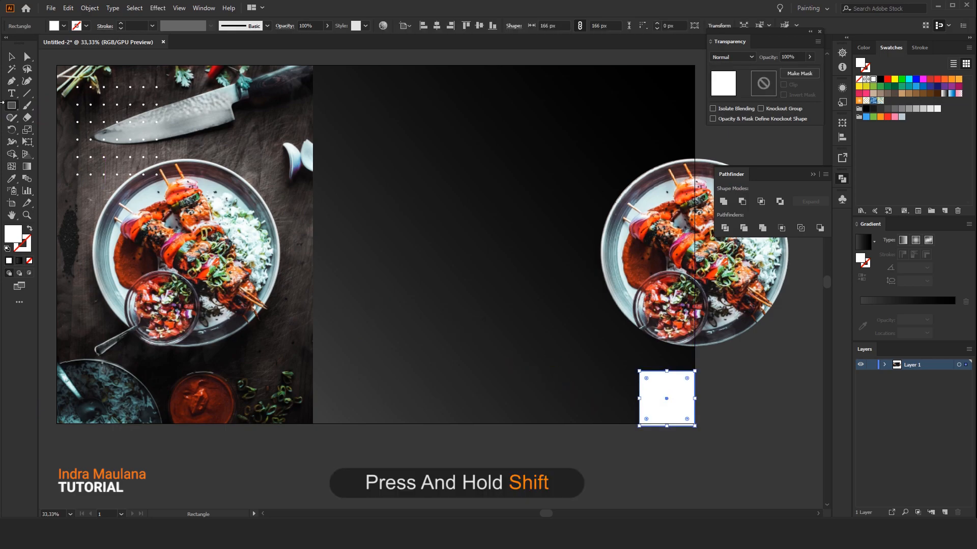
{"action": "left_click", "coordinate": [9, 58]}
{"action": "left_click", "coordinate": [495, 25]}
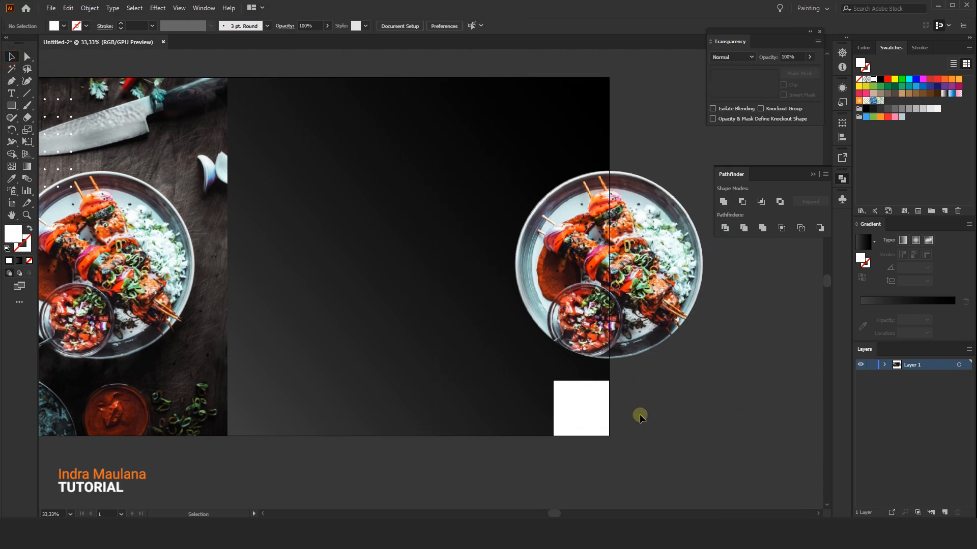
Fill the bottom-right square with the orange swatch.
{"action": "left_click", "coordinate": [594, 404]}
{"action": "left_click", "coordinate": [944, 78]}
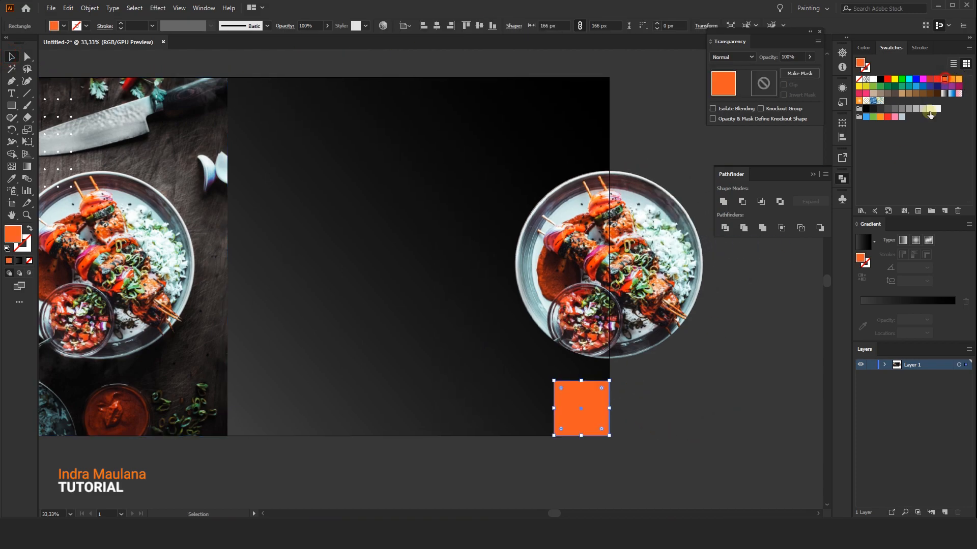
{"action": "left_click", "coordinate": [766, 387]}
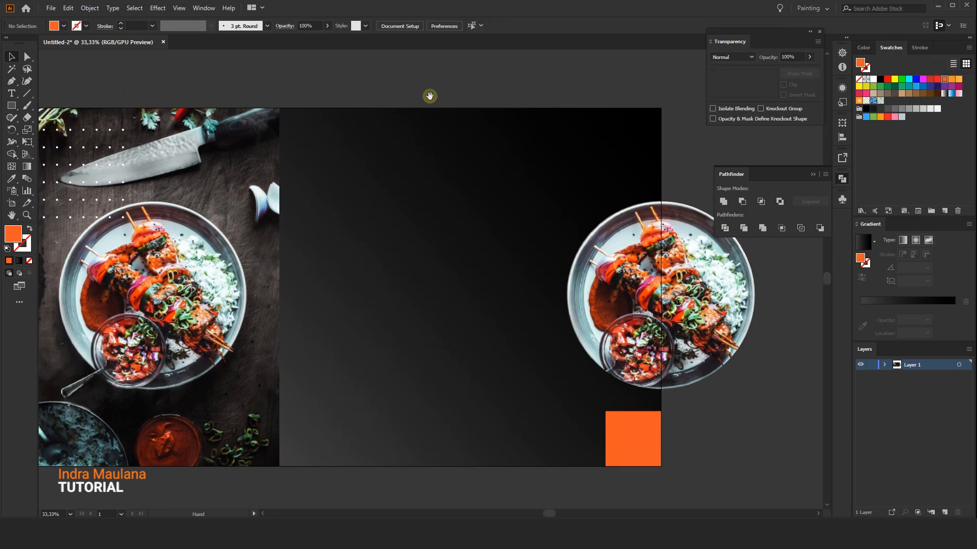
Shrink the orange square to about 148 px and place a copy at the artboard's top edge, against the photo's right side.
{"action": "left_click_drag", "start_coordinate": [411, 57], "coordinate": [411, 41]}
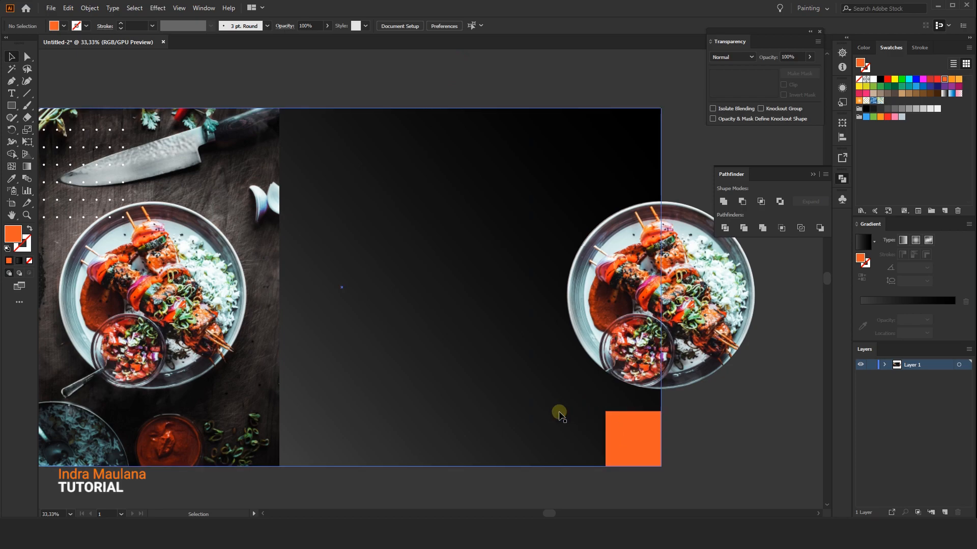
{"action": "left_click", "coordinate": [617, 447]}
{"action": "left_click_drag", "start_coordinate": [605, 413], "coordinate": [315, 122]}
{"action": "left_click", "coordinate": [344, 91]}
{"action": "mouse_move", "coordinate": [346, 88]}
{"action": "left_mouse_down"}
{"action": "mouse_move", "coordinate": [360, 89]}
{"action": "mouse_move", "coordinate": [356, 79]}
{"action": "left_mouse_up"}
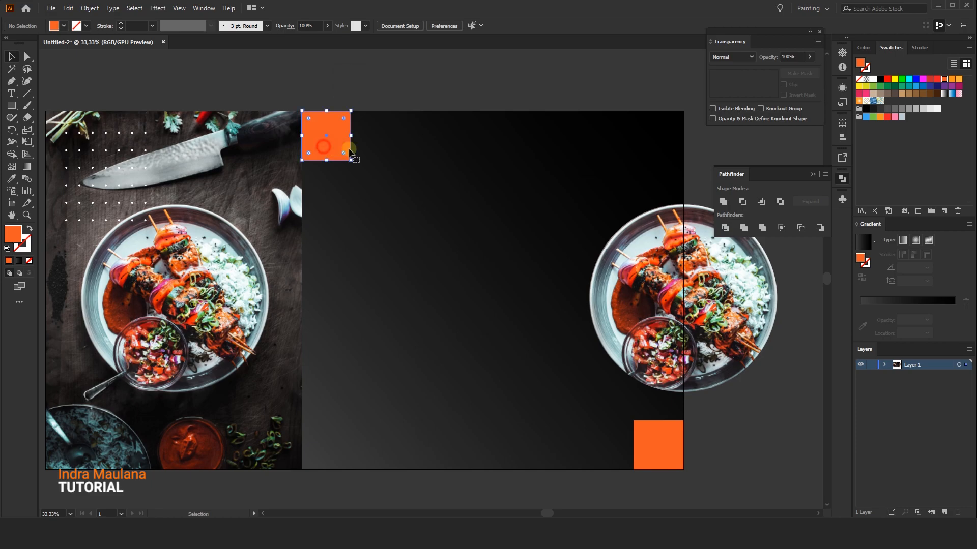
Stretch the upper orange square to the right into a horizontal rectangle about 2.4 times as wide.
{"action": "left_click_drag", "start_coordinate": [351, 136], "coordinate": [419, 134]}
{"action": "left_click", "coordinate": [419, 84]}
{"action": "mouse_move", "coordinate": [299, 70]}
{"action": "left_mouse_down"}
{"action": "mouse_move", "coordinate": [320, 69]}
{"action": "mouse_move", "coordinate": [297, 82]}
{"action": "left_mouse_up"}
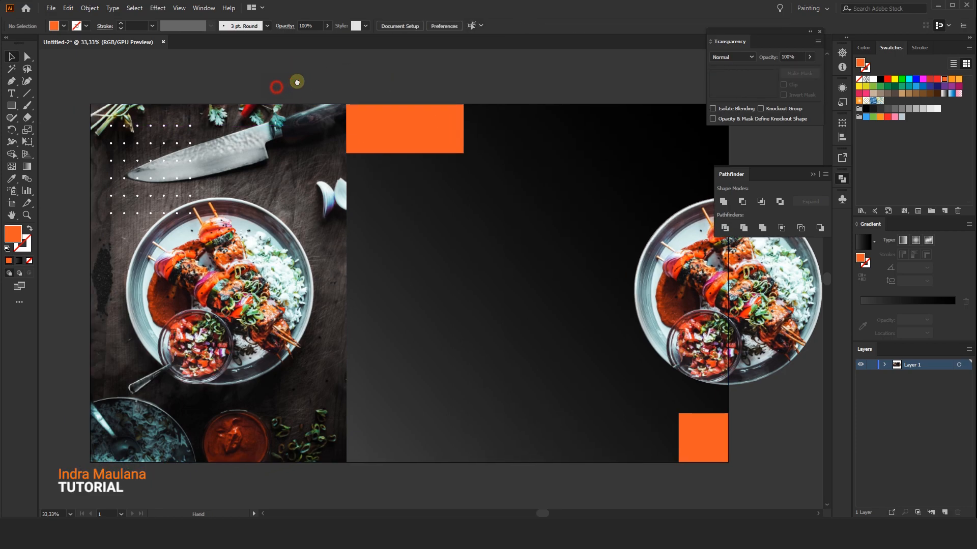
Duplicate the bottom-right orange square into the artboard's bottom-left corner and enlarge the copy to about 373 px.
{"action": "left_click_drag", "start_coordinate": [497, 70], "coordinate": [467, 61]}
{"action": "scroll", "coordinate": [464, 80], "scroll_direction": "down", "scroll_amount": 1}
{"action": "left_click_drag", "start_coordinate": [587, 434], "coordinate": [587, 440]}
{"action": "left_click", "coordinate": [618, 347]}
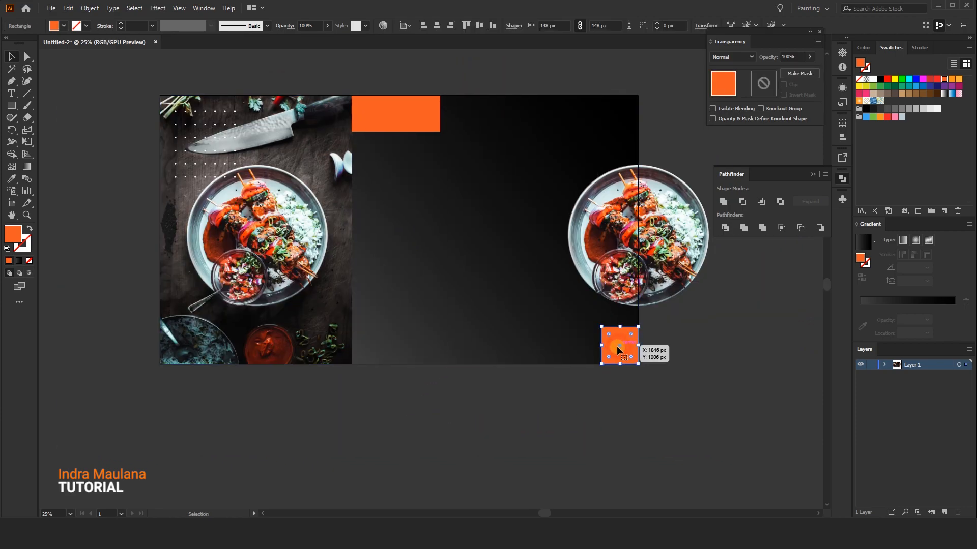
{"action": "left_click_drag", "start_coordinate": [620, 351], "coordinate": [532, 351]}
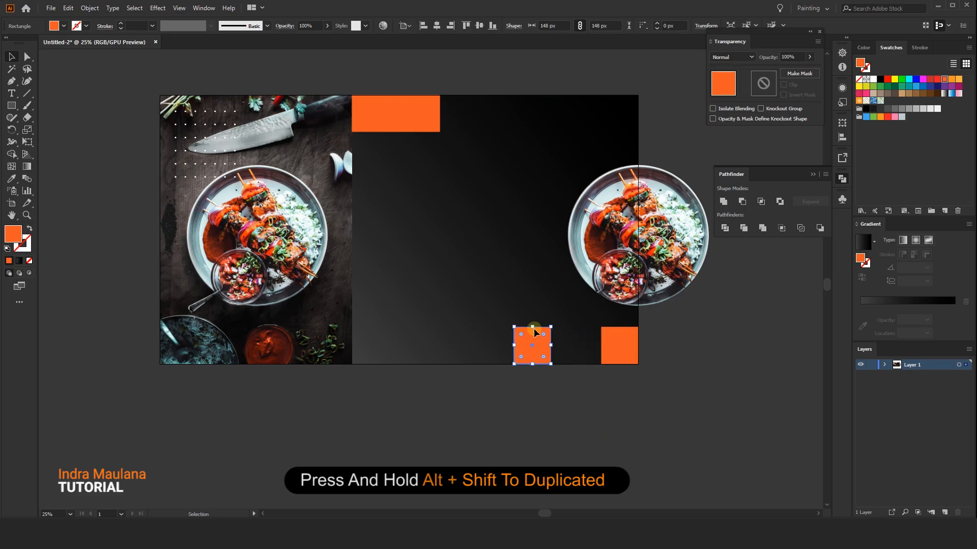
{"action": "left_click", "coordinate": [426, 26]}
{"action": "left_click_drag", "start_coordinate": [198, 327], "coordinate": [271, 273]}
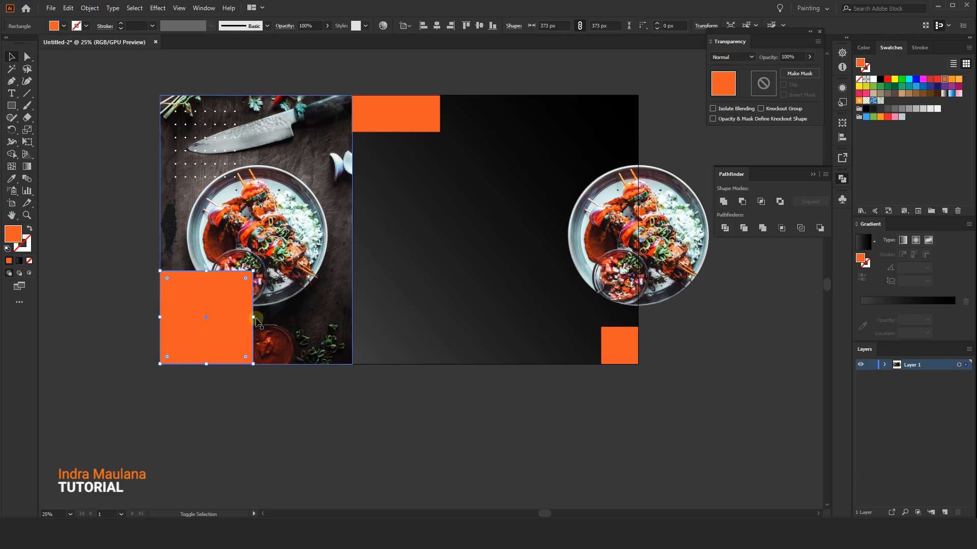
Set the opacity of the large orange square over the photo to 60%.
{"action": "left_click", "coordinate": [794, 56]}
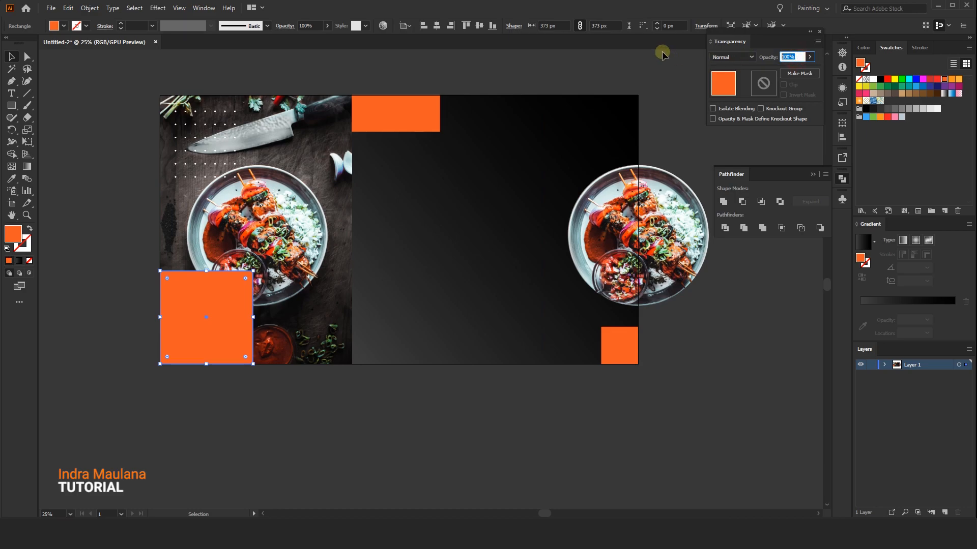
{"action": "type", "text": "60"}
{"action": "key", "text": "Return"}
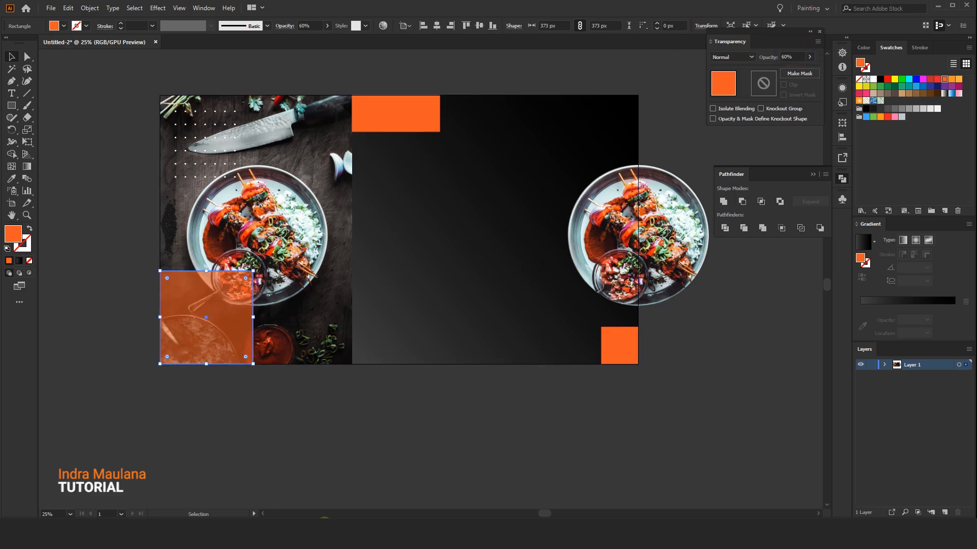
{"action": "left_click", "coordinate": [348, 419]}
Duplicate the dot grid to the artboard's lower right, overlapping the plate cut-out and the small orange square.
{"action": "scroll", "coordinate": [529, 427], "scroll_direction": "right", "scroll_amount": 2}
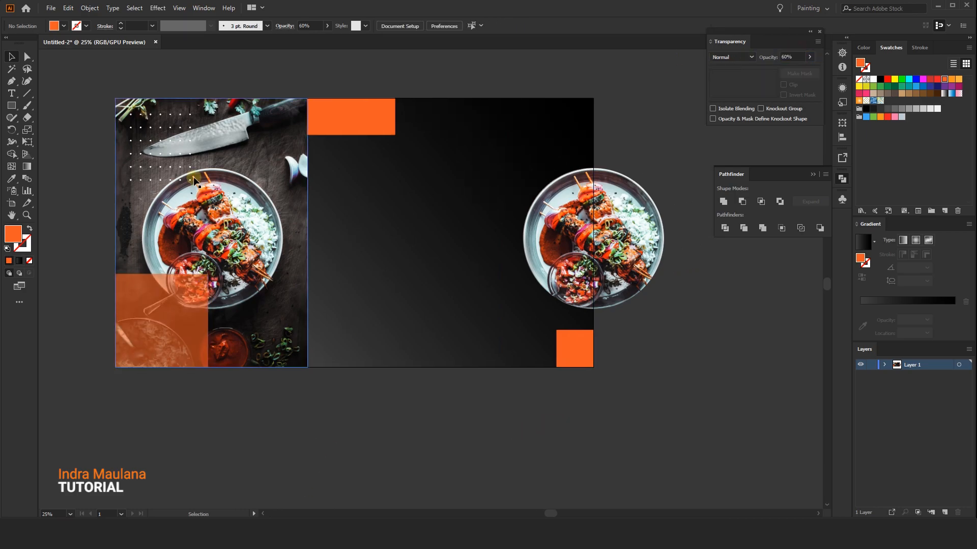
{"action": "left_click", "coordinate": [191, 175]}
{"action": "left_click_drag", "start_coordinate": [191, 171], "coordinate": [581, 341]}
{"action": "left_click", "coordinate": [650, 377]}
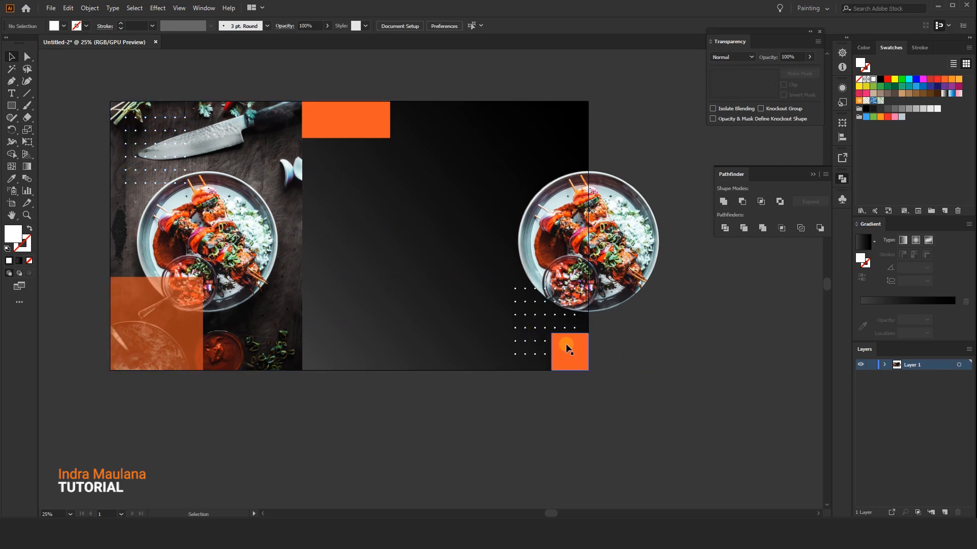
Bring the duplicated dot grid to the front, above the plate cut-out and the orange square.
{"action": "left_click", "coordinate": [545, 316]}
{"action": "right_click", "coordinate": [547, 315]}
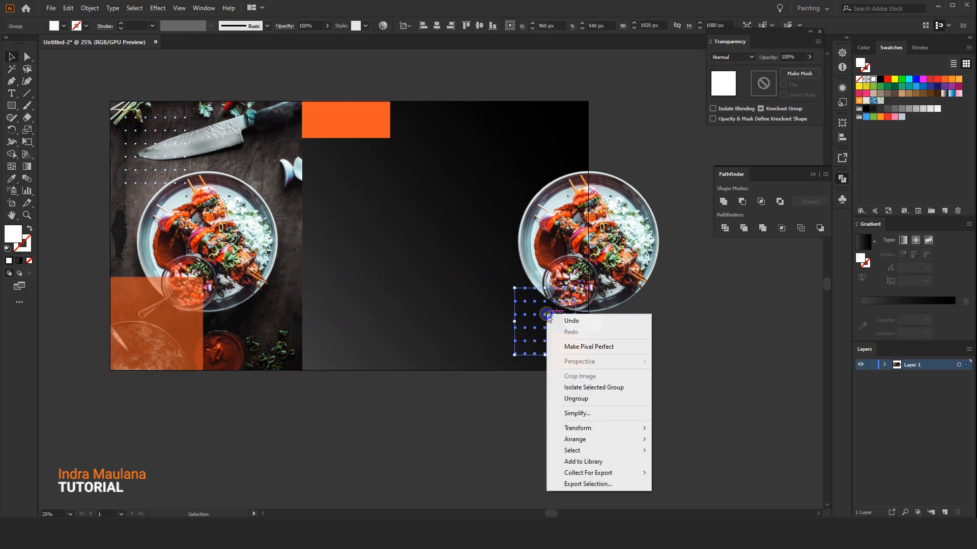
{"action": "mouse_move", "coordinate": [585, 439]}
{"action": "left_click", "coordinate": [676, 439]}
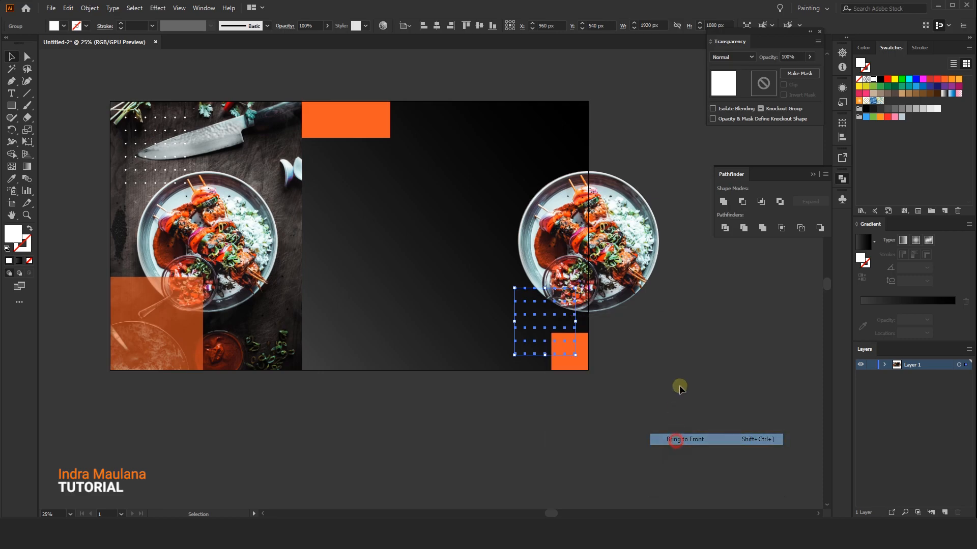
{"action": "left_click", "coordinate": [674, 407]}
{"action": "scroll", "coordinate": [683, 367], "scroll_direction": "up", "scroll_amount": 1}
{"action": "left_click_drag", "start_coordinate": [677, 351], "coordinate": [673, 333]}
{"action": "left_click_drag", "start_coordinate": [658, 368], "coordinate": [662, 376]}
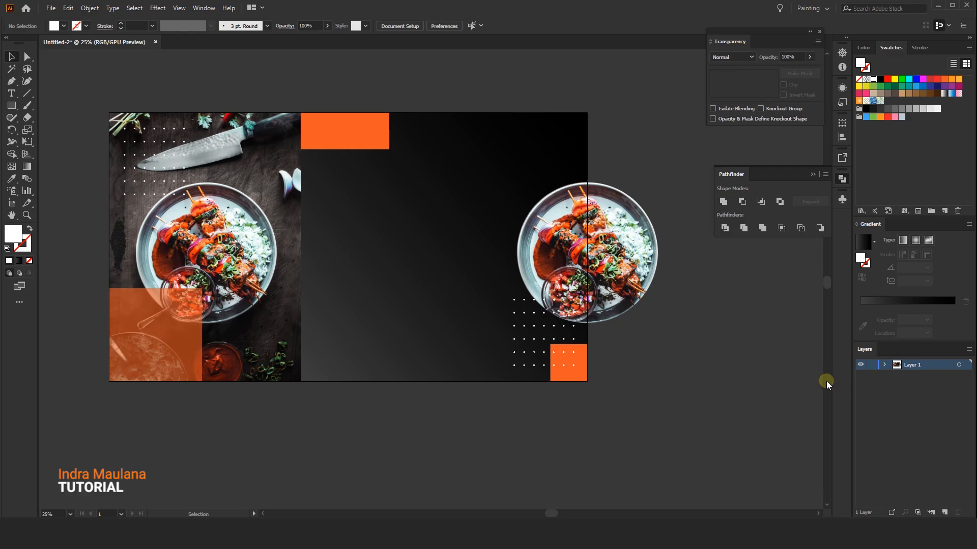
{"action": "left_click_drag", "start_coordinate": [732, 351], "coordinate": [740, 354]}
{"action": "scroll", "coordinate": [636, 319], "scroll_direction": "down", "scroll_amount": 1}
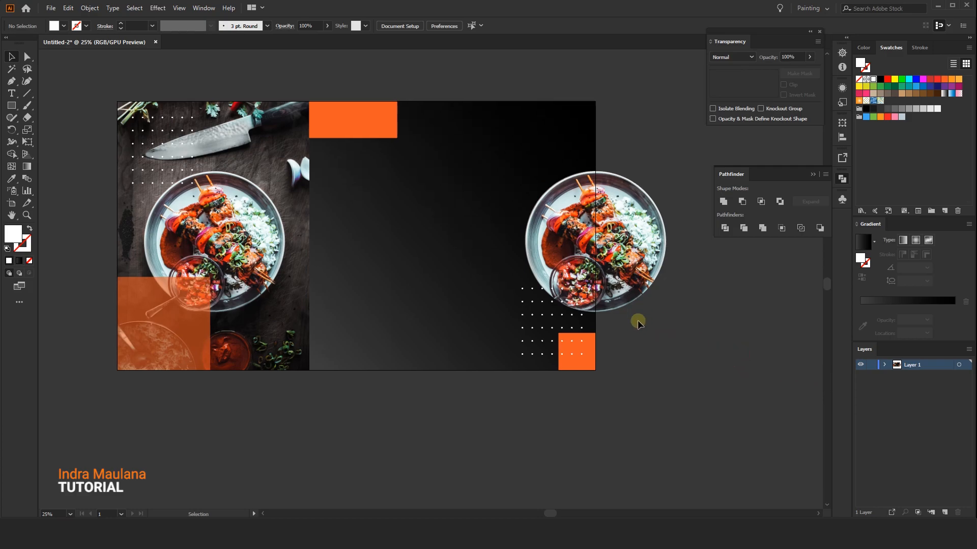
{"action": "scroll", "coordinate": [632, 383], "scroll_direction": "right", "scroll_amount": 2}
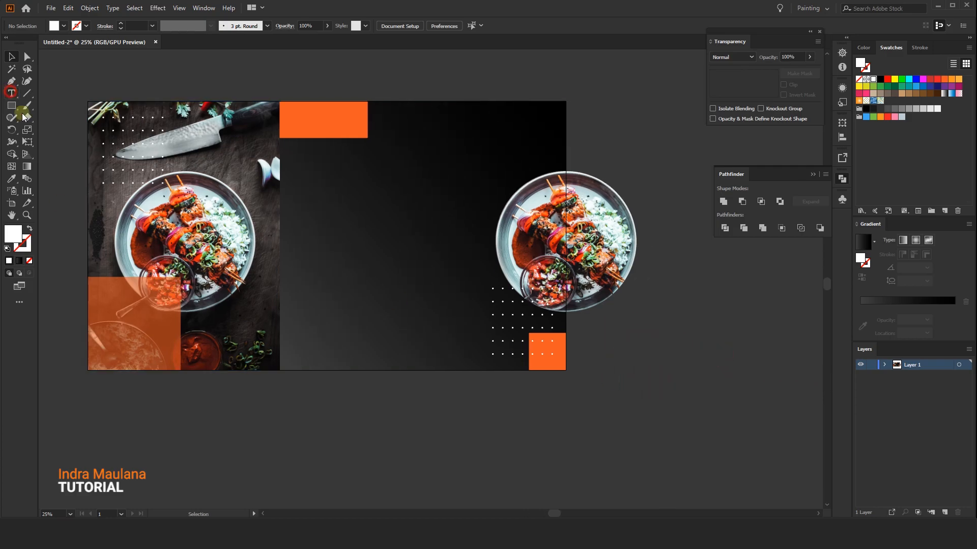
Add the text "FOOD" below the artboard and scale it proportionally to about 112.44 pt.
{"action": "key", "text": "t"}
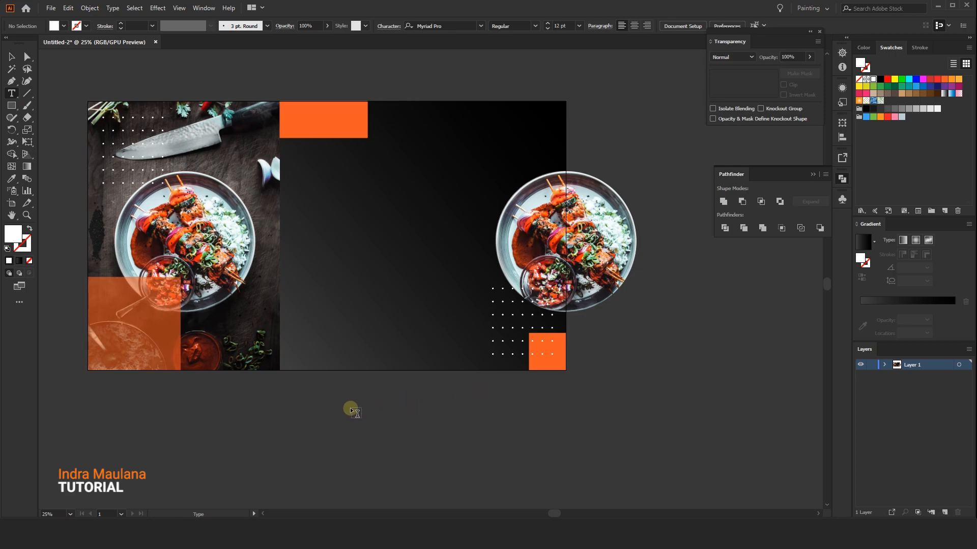
{"action": "scroll", "coordinate": [352, 402], "scroll_direction": "down", "scroll_amount": 5}
{"action": "left_click", "coordinate": [351, 368]}
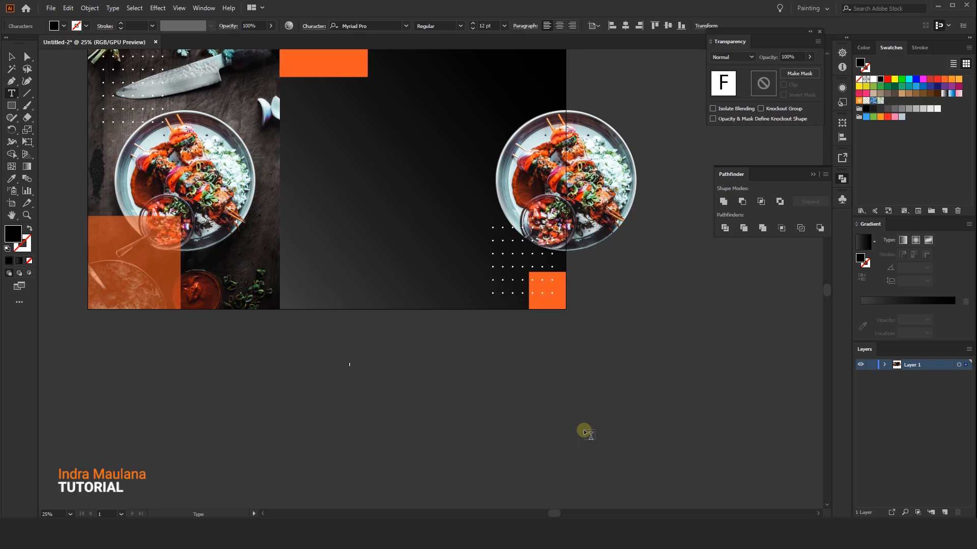
{"action": "left_click", "coordinate": [8, 55]}
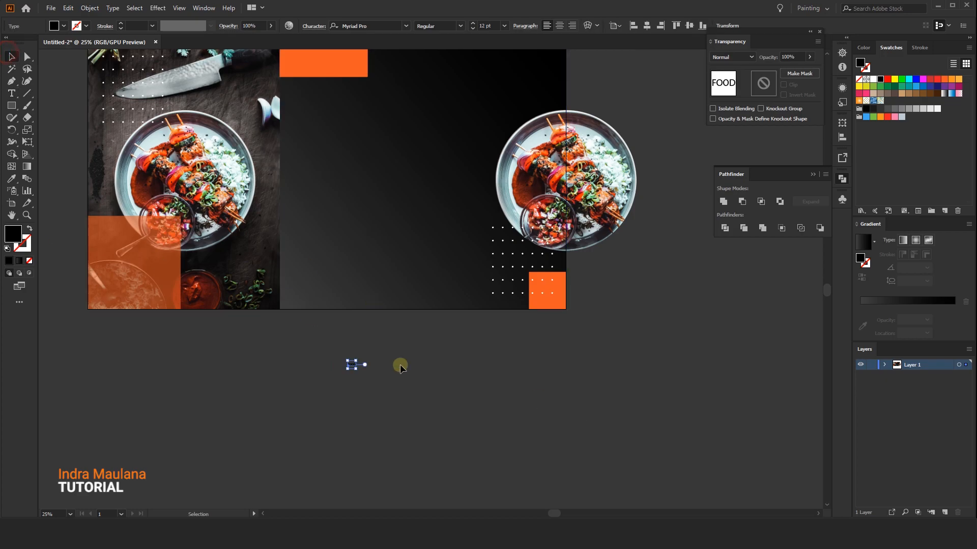
{"action": "left_click_drag", "start_coordinate": [349, 371], "coordinate": [432, 433]}
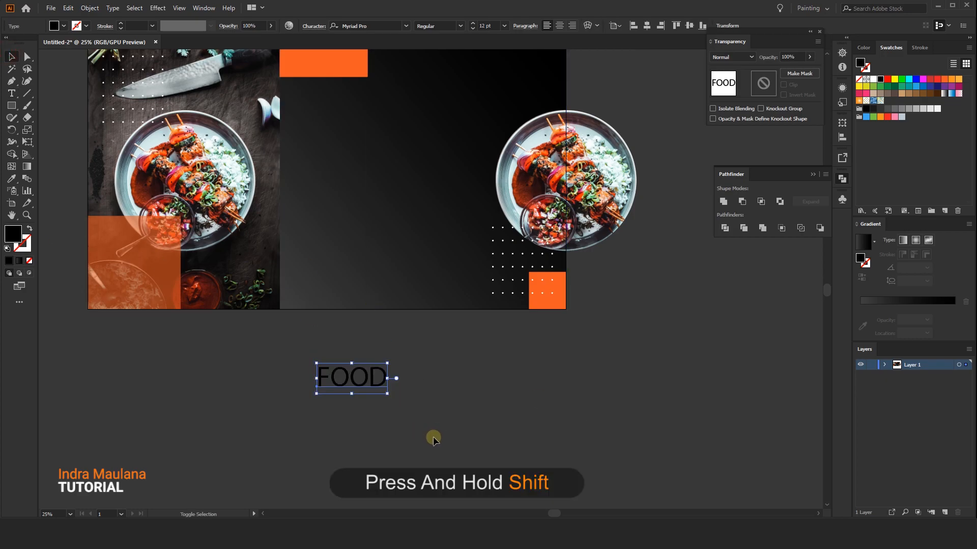
Change the font of the FOOD text to Montserrat ExtraBold.
{"action": "scroll", "coordinate": [443, 432], "scroll_direction": "down", "scroll_amount": 1}
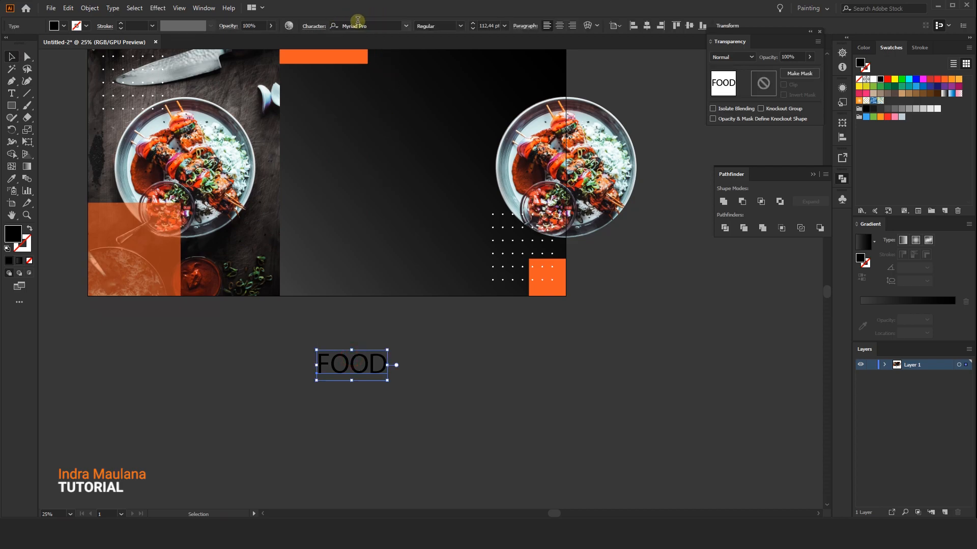
{"action": "left_click", "coordinate": [358, 23]}
{"action": "type", "text": "MONT"}
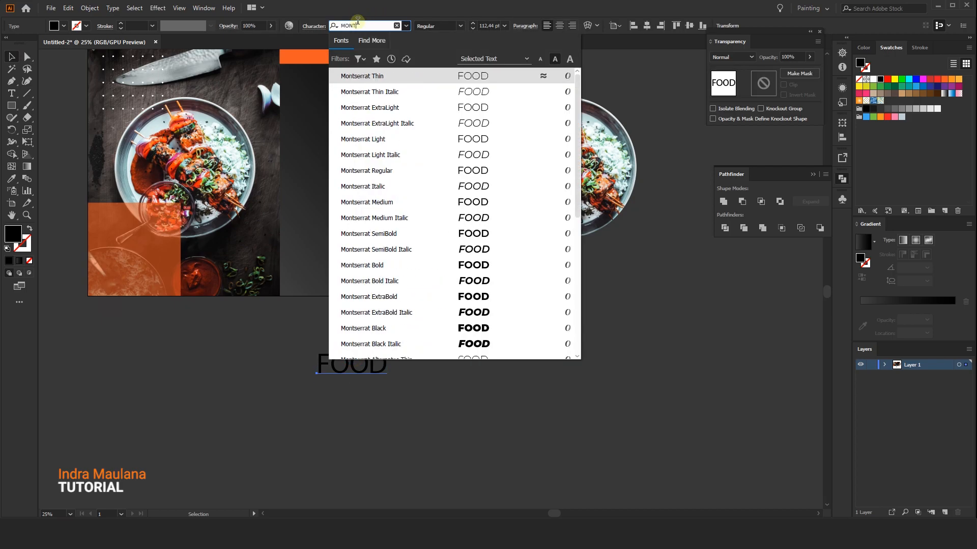
{"action": "left_click", "coordinate": [396, 296]}
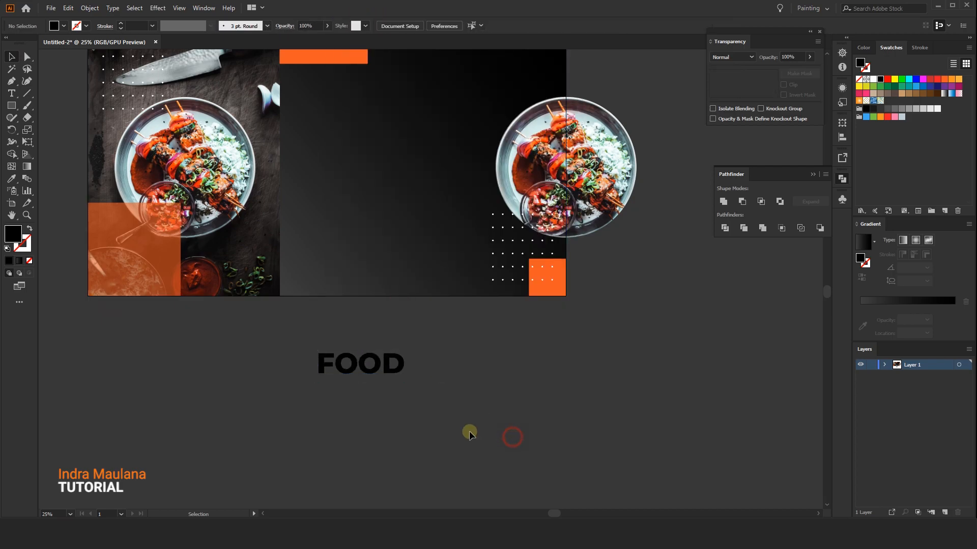
{"action": "left_click_drag", "start_coordinate": [467, 434], "coordinate": [462, 406]}
Duplicate the FOOD text directly below itself and change the copy's wording to "RESTAURANT".
{"action": "left_click_drag", "start_coordinate": [364, 342], "coordinate": [364, 374]}
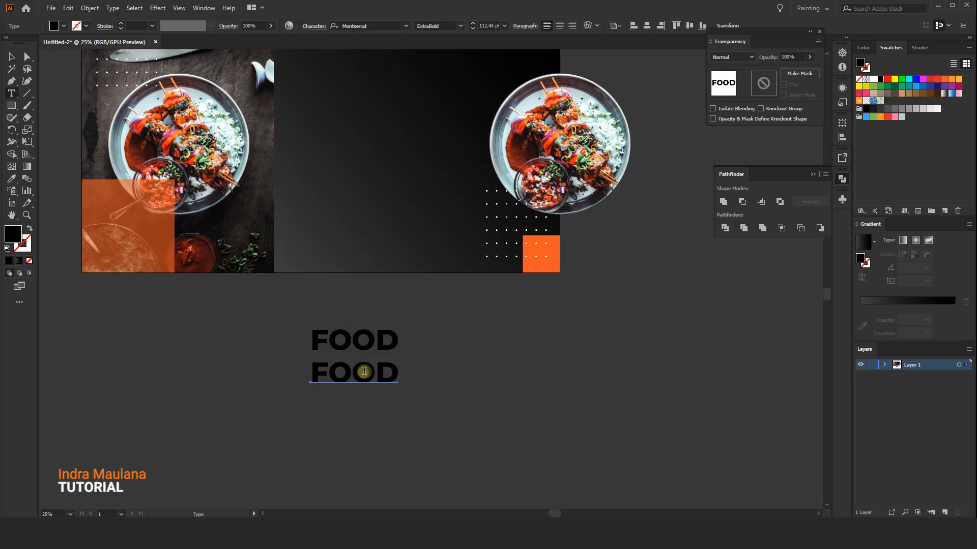
{"action": "double_click", "coordinate": [364, 373]}
{"action": "type", "text": "R"}
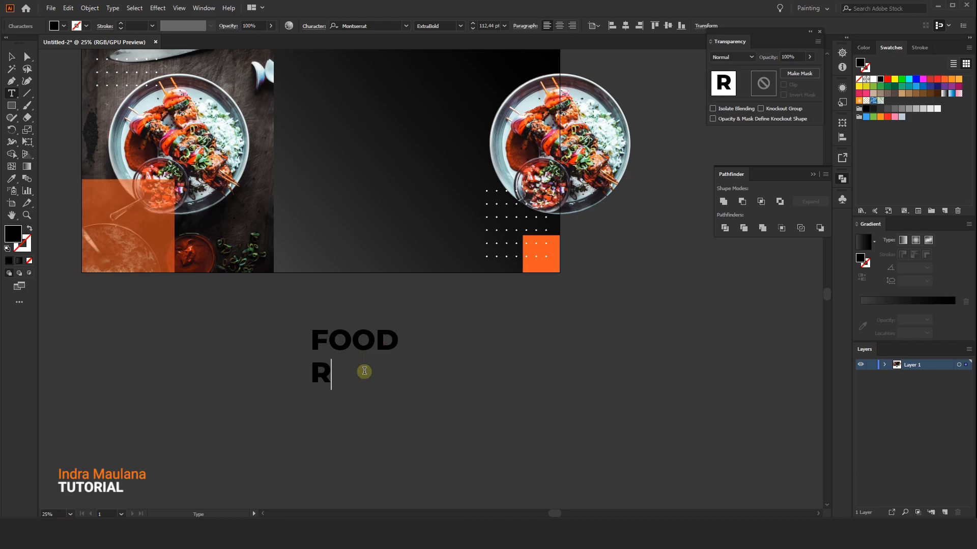
{"action": "type", "text": "ESTAURANT"}
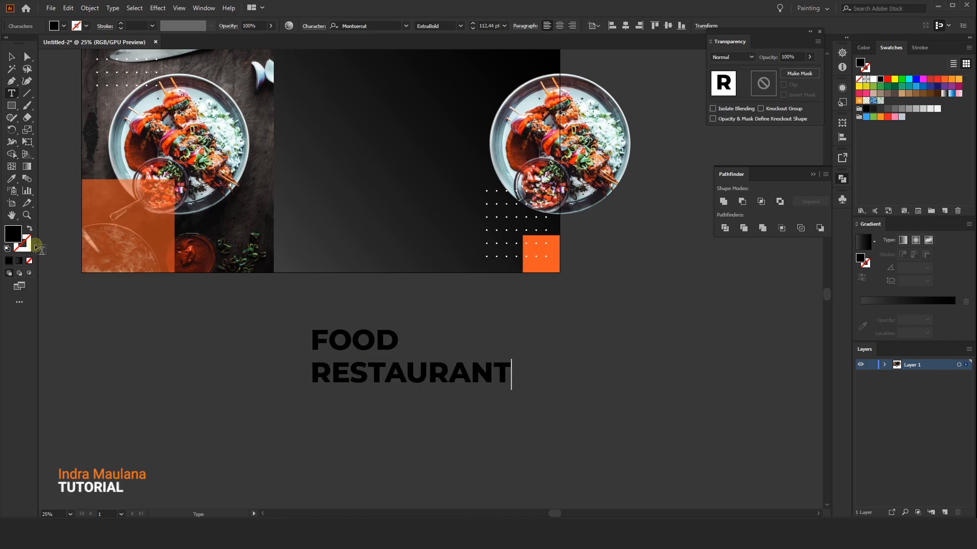
{"action": "left_click", "coordinate": [13, 58]}
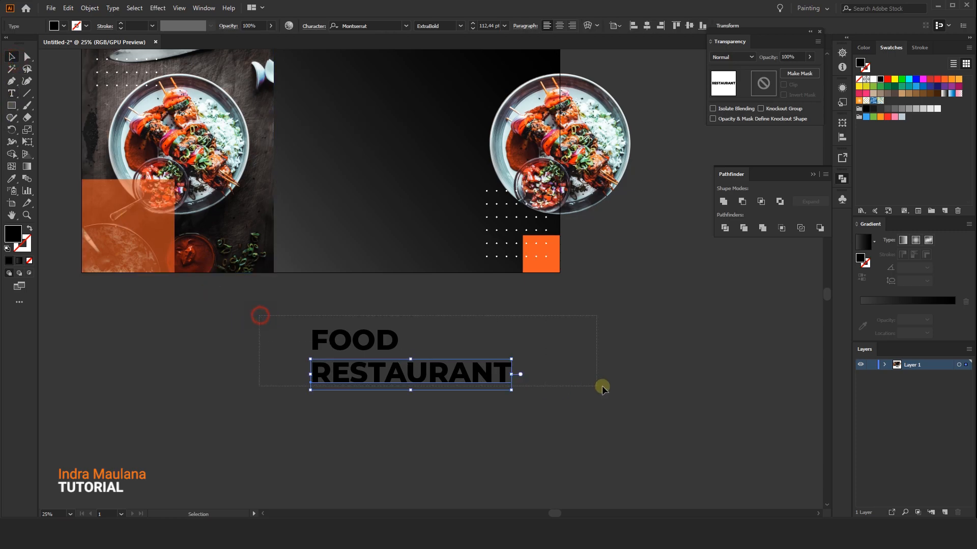
Group the FOOD and RESTAURANT text lines and fill the group with white.
{"action": "left_click_drag", "start_coordinate": [602, 385], "coordinate": [611, 388]}
{"action": "scroll", "coordinate": [560, 407], "scroll_direction": "up", "scroll_amount": 1}
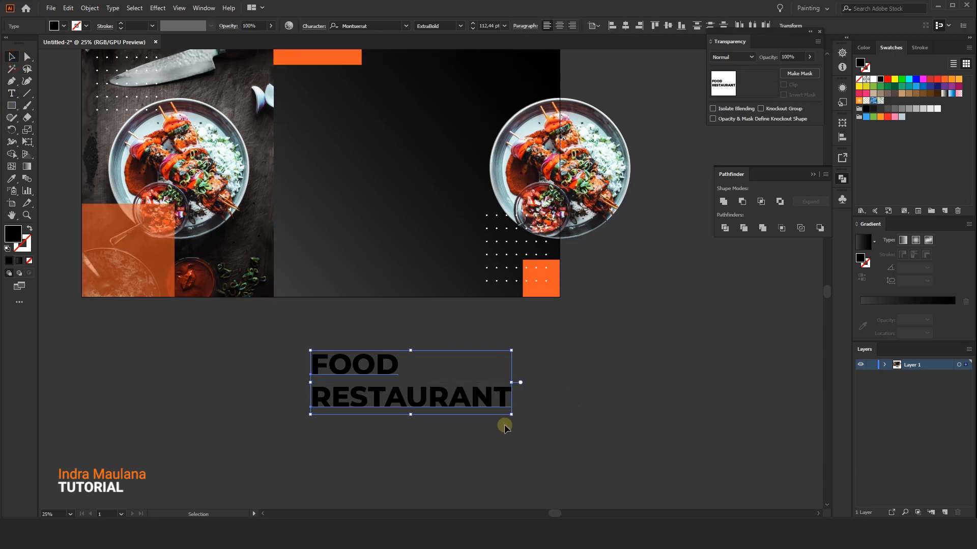
{"action": "right_click", "coordinate": [388, 387]}
{"action": "left_click", "coordinate": [687, 345]}
{"action": "left_click_drag", "start_coordinate": [279, 344], "coordinate": [493, 429]}
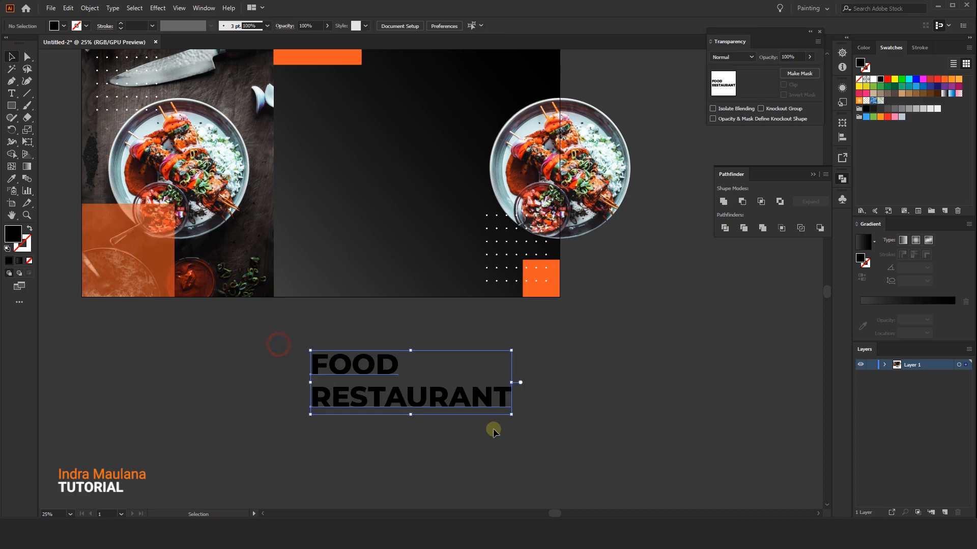
{"action": "key", "text": "ctrl+g"}
{"action": "left_click", "coordinate": [501, 447]}
{"action": "left_click", "coordinate": [452, 405]}
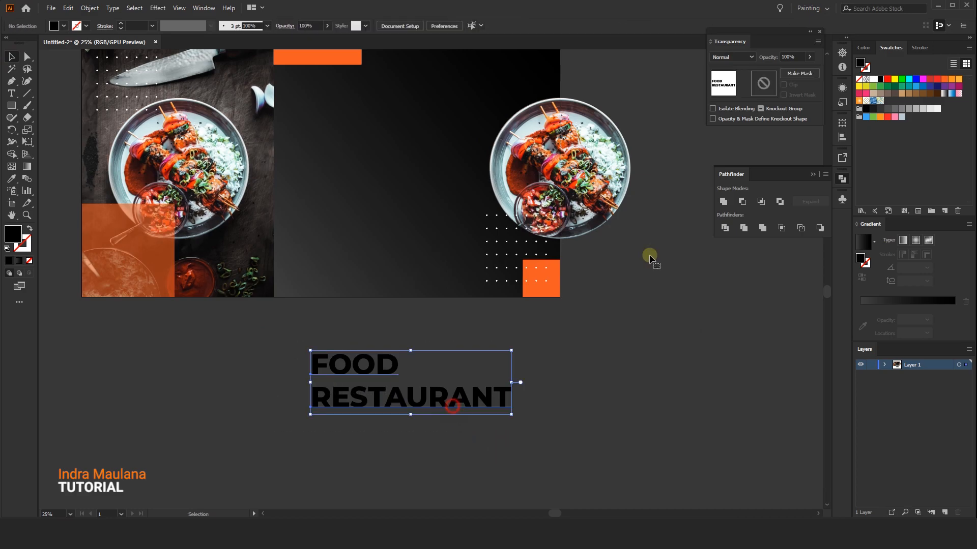
{"action": "left_click", "coordinate": [874, 80]}
{"action": "left_click", "coordinate": [619, 404]}
{"action": "scroll", "coordinate": [620, 403], "scroll_direction": "up", "scroll_amount": 2}
Move the title group onto the dark gradient below the orange rectangle and scale it proportionally to about 69.24 pt.
{"action": "left_click_drag", "start_coordinate": [362, 404], "coordinate": [362, 143]}
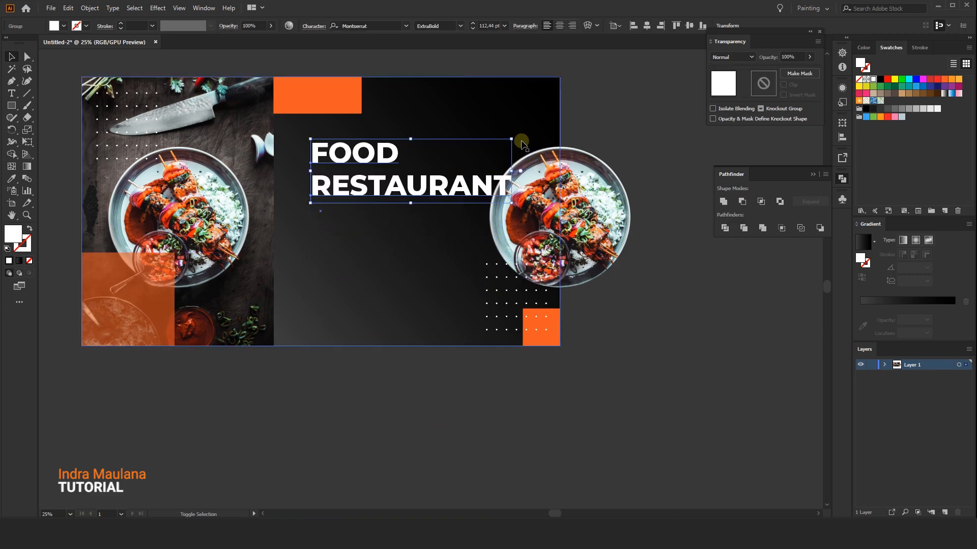
{"action": "left_click_drag", "start_coordinate": [512, 137], "coordinate": [437, 160]}
{"action": "left_click", "coordinate": [552, 408]}
{"action": "scroll", "coordinate": [552, 408], "scroll_direction": "up", "scroll_amount": 3}
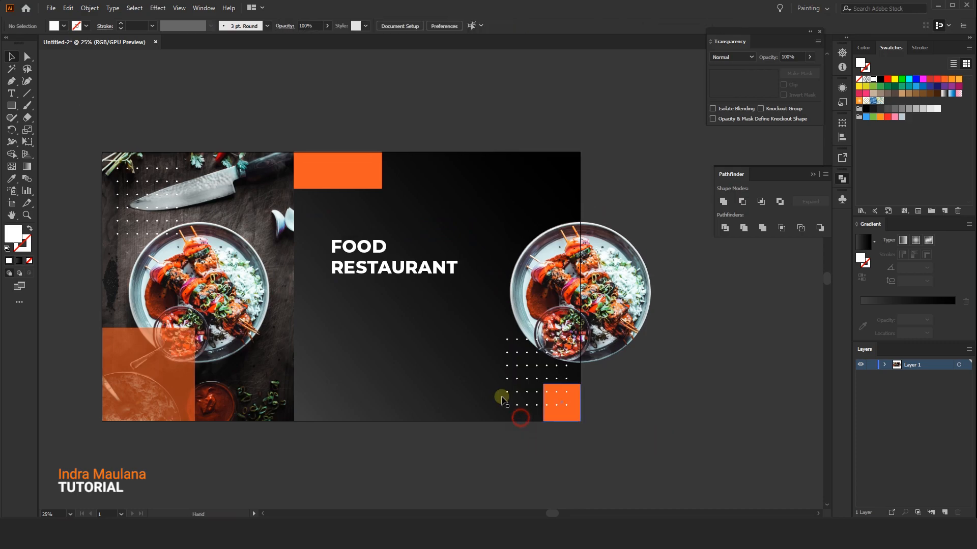
{"action": "left_click", "coordinate": [351, 246]}
{"action": "left_click_drag", "start_coordinate": [351, 245], "coordinate": [337, 247]}
{"action": "left_click_drag", "start_coordinate": [444, 238], "coordinate": [441, 239]}
{"action": "left_click", "coordinate": [707, 395]}
Increase the tracking of the FOOD RESTAURANT title and scale the group down proportionally to about 68.24 pt.
{"action": "left_click", "coordinate": [436, 264]}
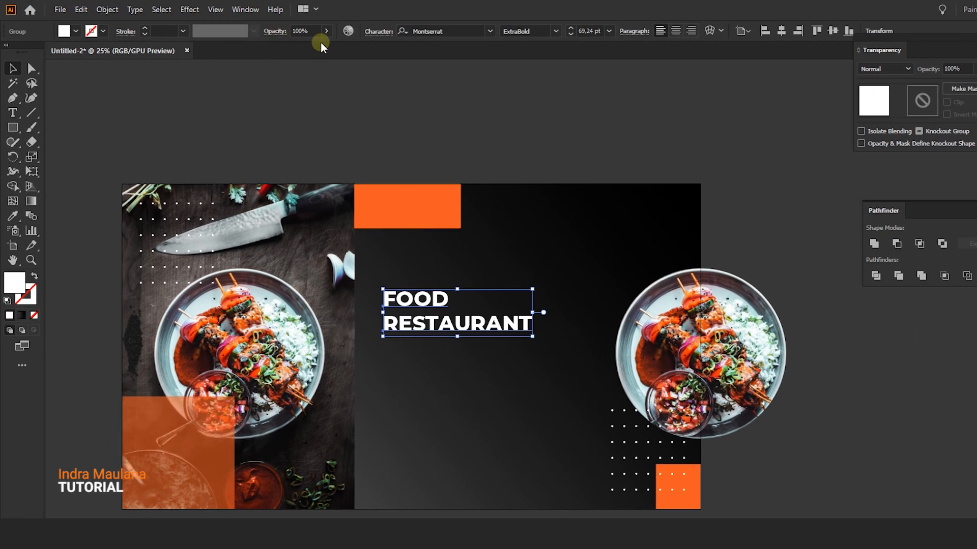
{"action": "left_click", "coordinate": [386, 32]}
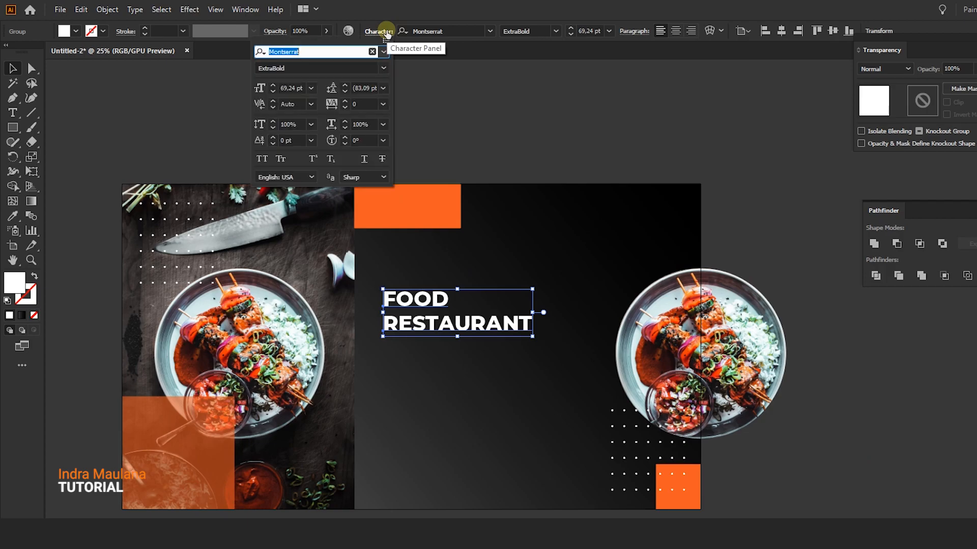
{"action": "left_click", "coordinate": [346, 100]}
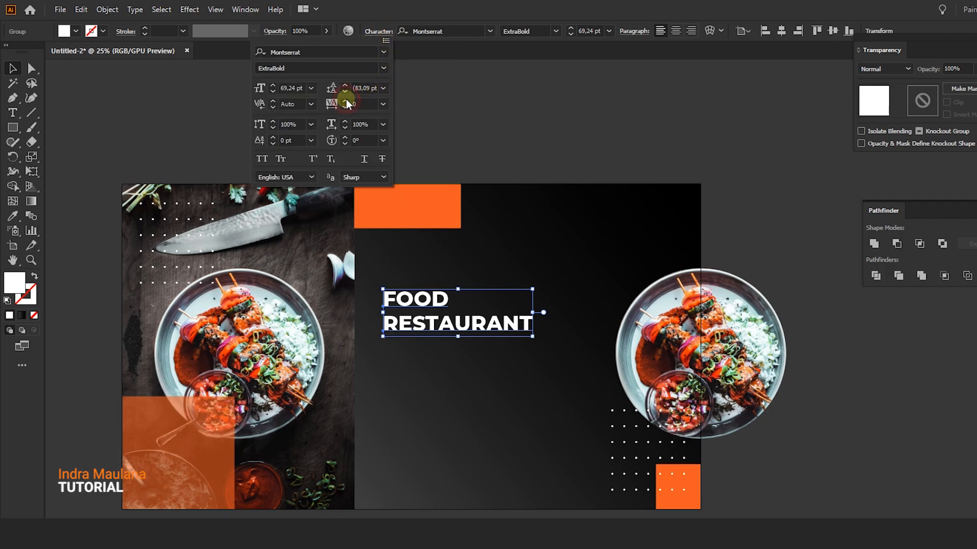
{"action": "left_click", "coordinate": [345, 101]}
{"action": "left_click", "coordinate": [346, 101]}
{"action": "left_click", "coordinate": [346, 101]}
{"action": "left_click", "coordinate": [346, 100]}
{"action": "left_click", "coordinate": [585, 146]}
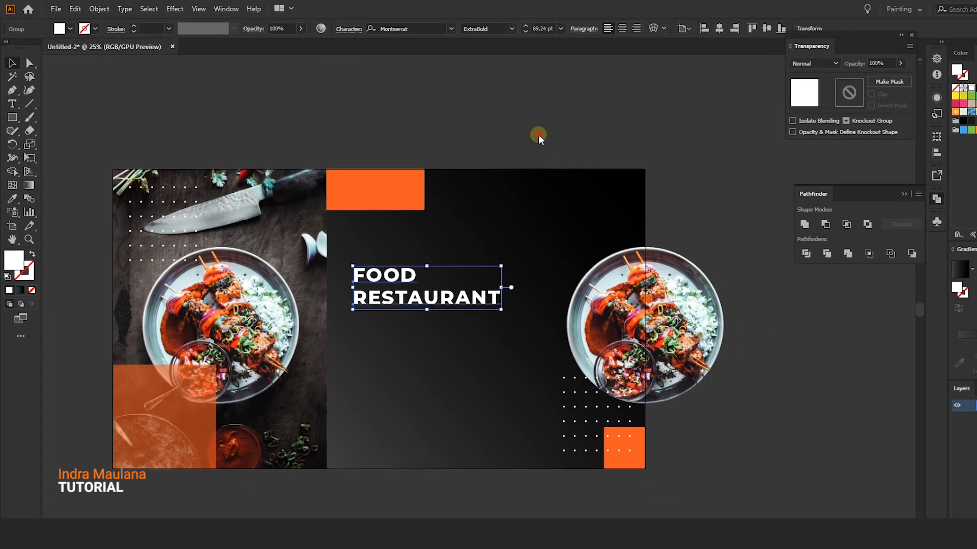
{"action": "left_click", "coordinate": [585, 119]}
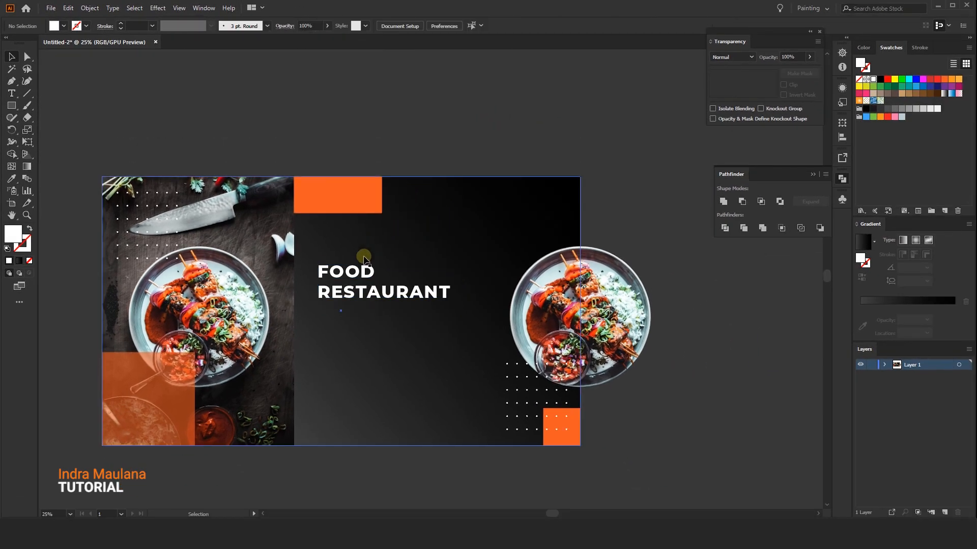
{"action": "left_click_drag", "start_coordinate": [368, 249], "coordinate": [448, 277]}
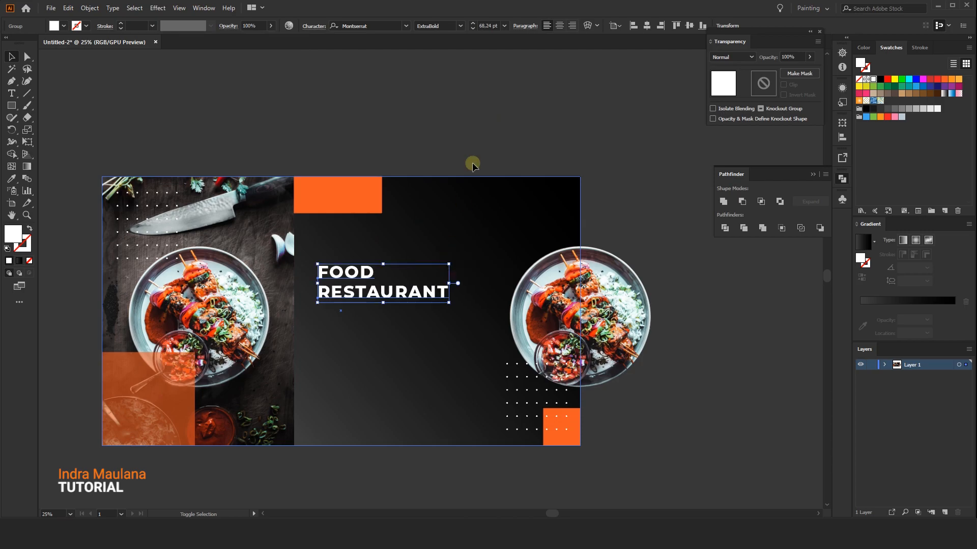
{"action": "left_click", "coordinate": [476, 126]}
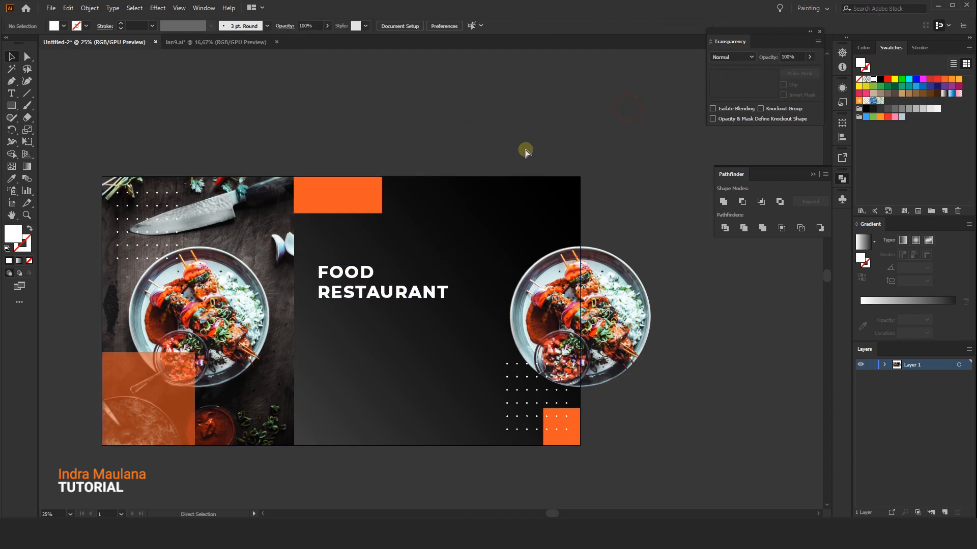
Paste the copied Lorem ipsum paragraph and place it just below the title, aligned with its left edge.
{"action": "key", "text": "ctrl+v"}
{"action": "left_click_drag", "start_coordinate": [400, 271], "coordinate": [373, 318]}
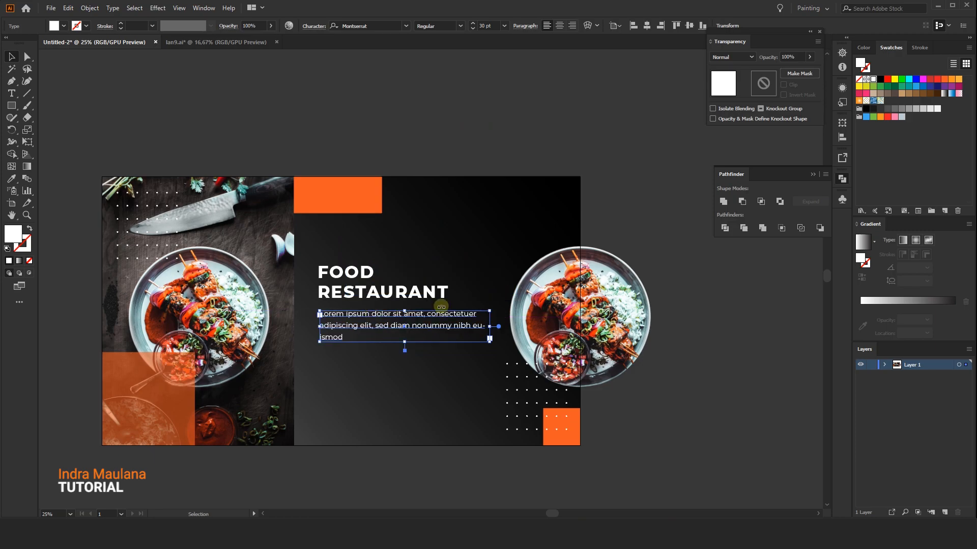
{"action": "left_click", "coordinate": [694, 304]}
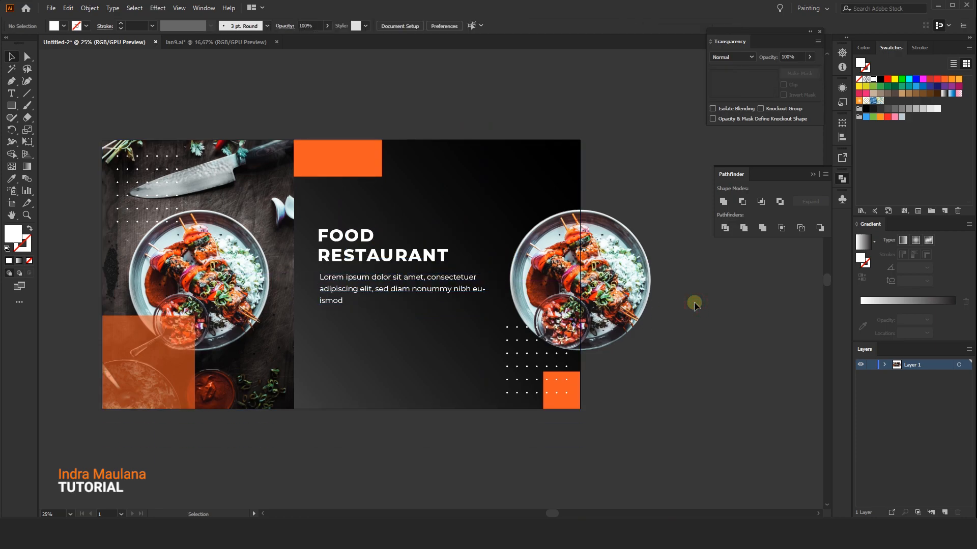
{"action": "left_click_drag", "start_coordinate": [468, 224], "coordinate": [484, 174]}
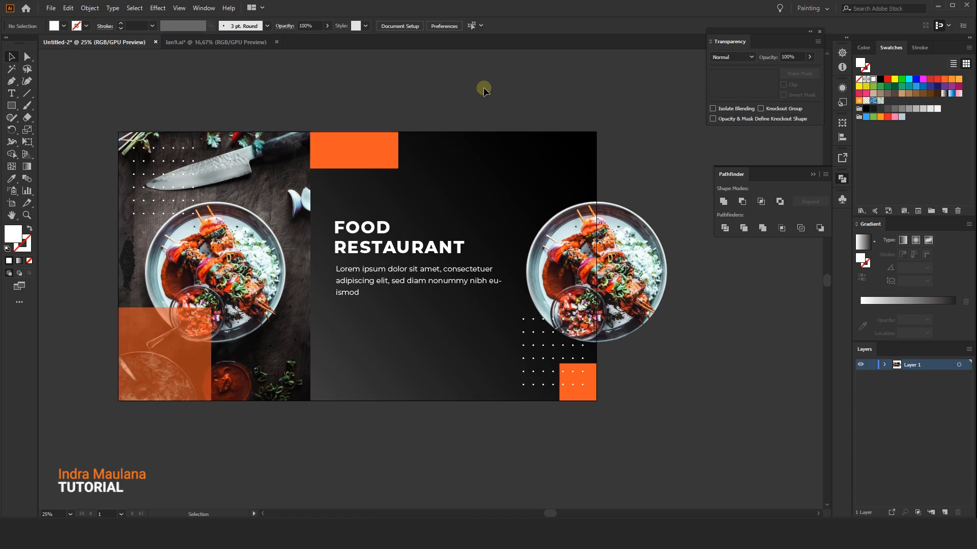
{"action": "left_click", "coordinate": [376, 292]}
{"action": "left_click_drag", "start_coordinate": [377, 292], "coordinate": [378, 295]}
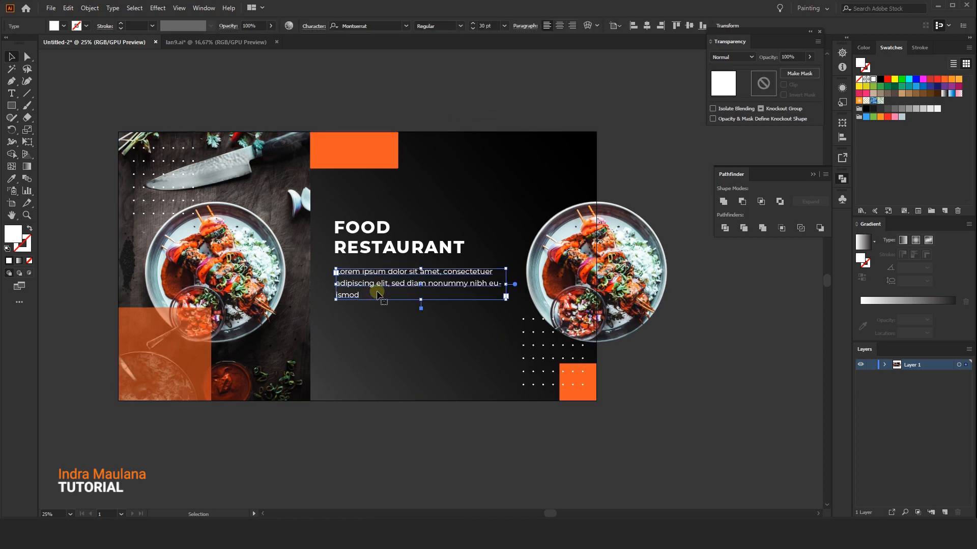
{"action": "left_click", "coordinate": [475, 98]}
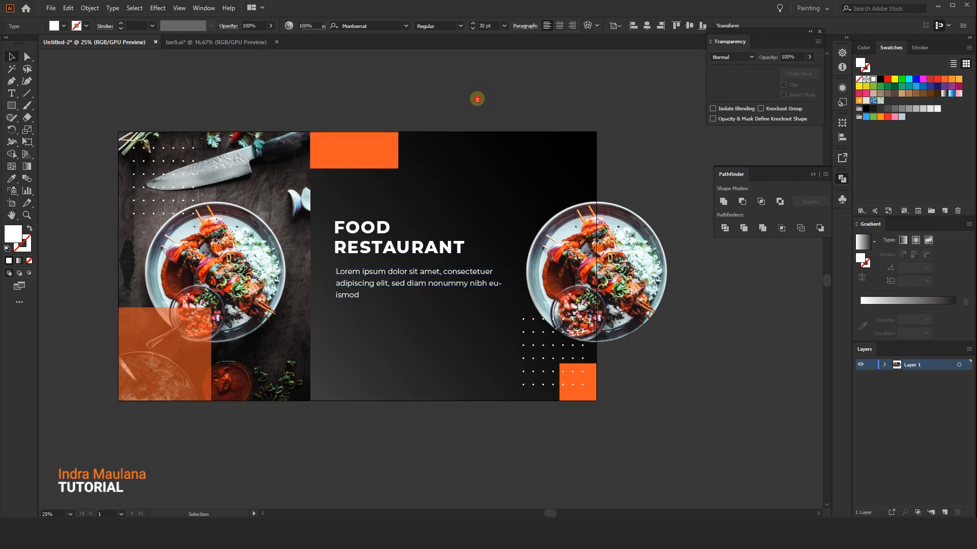
Paste the 50% OFF offer text onto the large orange square and the ORDER NOW button with website address below the paragraph.
{"action": "scroll", "coordinate": [477, 99], "scroll_direction": "up", "scroll_amount": 2}
{"action": "scroll", "coordinate": [477, 99], "scroll_direction": "down", "scroll_amount": 2}
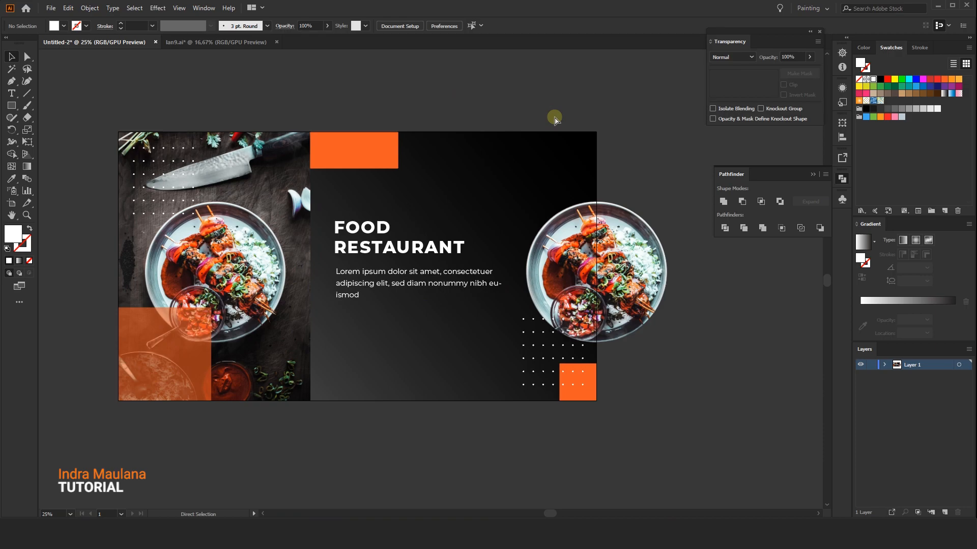
{"action": "key", "text": "ctrl+v"}
{"action": "left_click_drag", "start_coordinate": [419, 390], "coordinate": [353, 360]}
{"action": "left_click", "coordinate": [381, 448]}
Move the group of the ORDER NOW button and website address up by 10 px.
{"action": "left_click", "coordinate": [359, 351]}
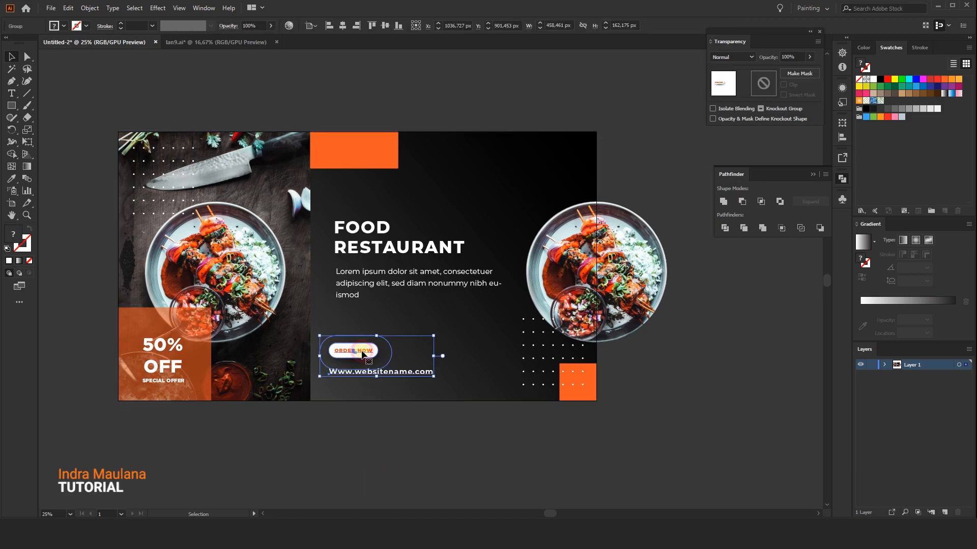
{"action": "left_click", "coordinate": [370, 425]}
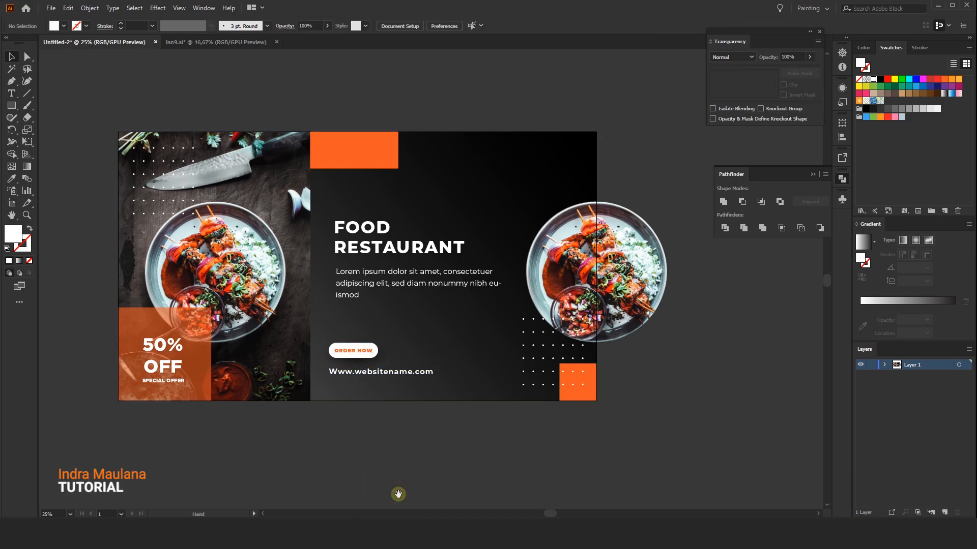
{"action": "left_click_drag", "start_coordinate": [400, 494], "coordinate": [374, 493]}
{"action": "left_click", "coordinate": [339, 365]}
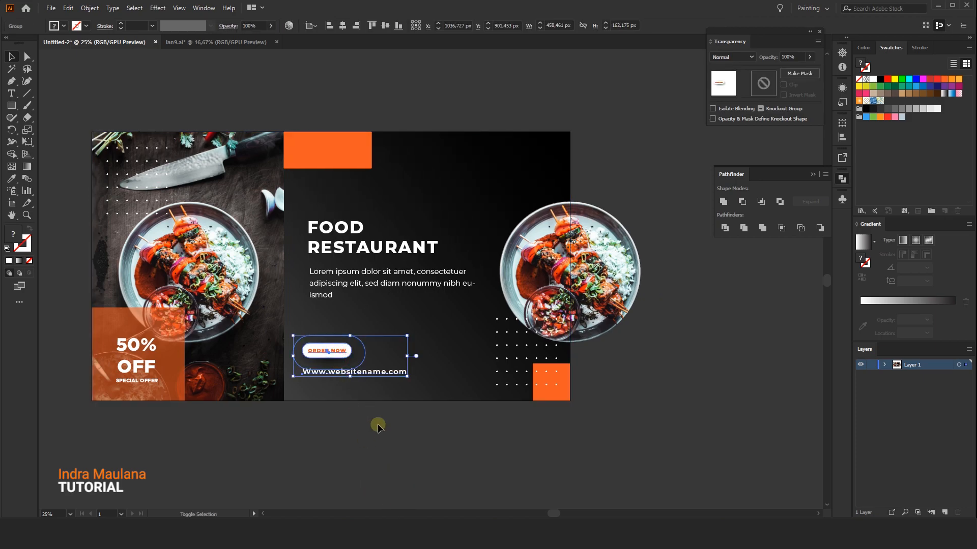
{"action": "left_click", "coordinate": [378, 424]}
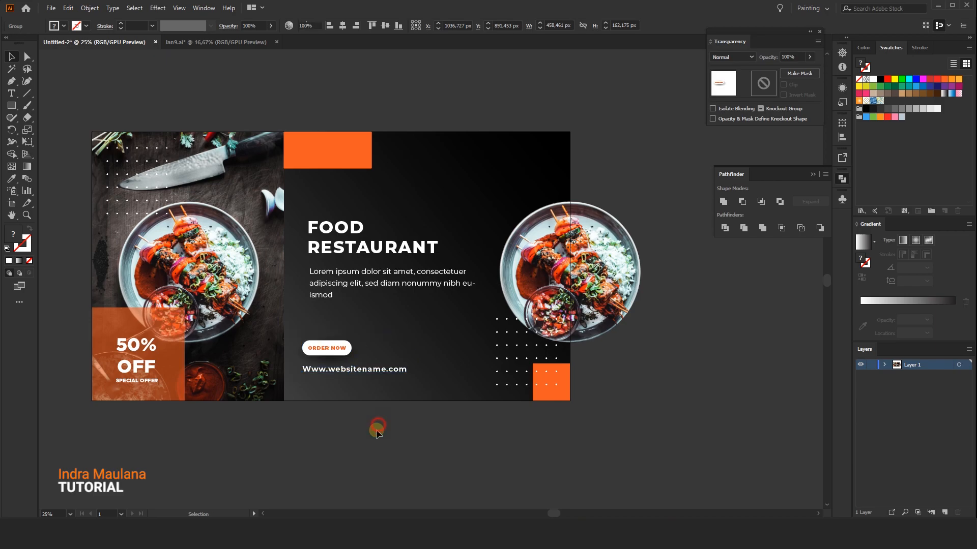
Paste the white RESTAURANT NAME logo and place it inside the orange rectangle at the artboard's upper edge.
{"action": "left_click_drag", "start_coordinate": [360, 450], "coordinate": [404, 452]}
{"action": "left_click_drag", "start_coordinate": [682, 433], "coordinate": [685, 396]}
{"action": "scroll", "coordinate": [447, 118], "scroll_direction": "left", "scroll_amount": 3}
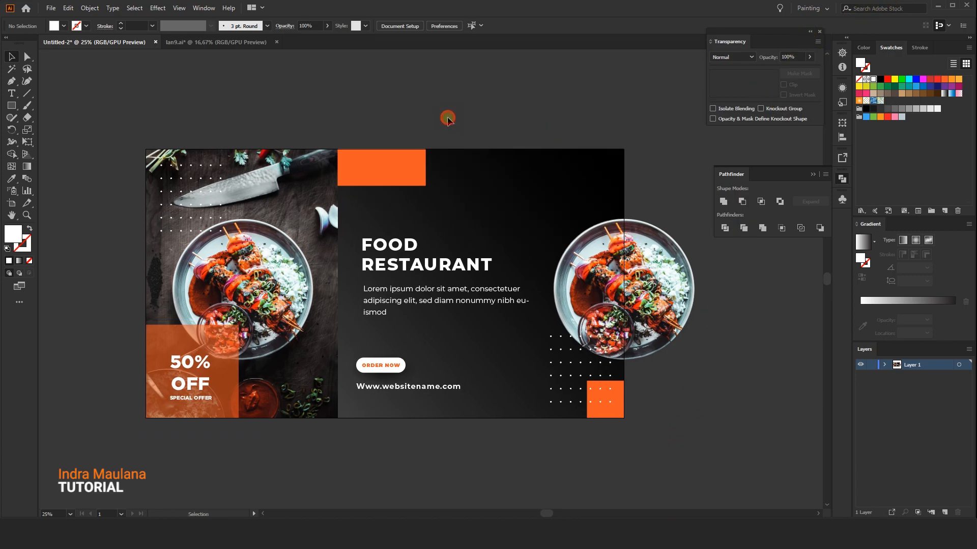
{"action": "key", "text": "ctrl+v"}
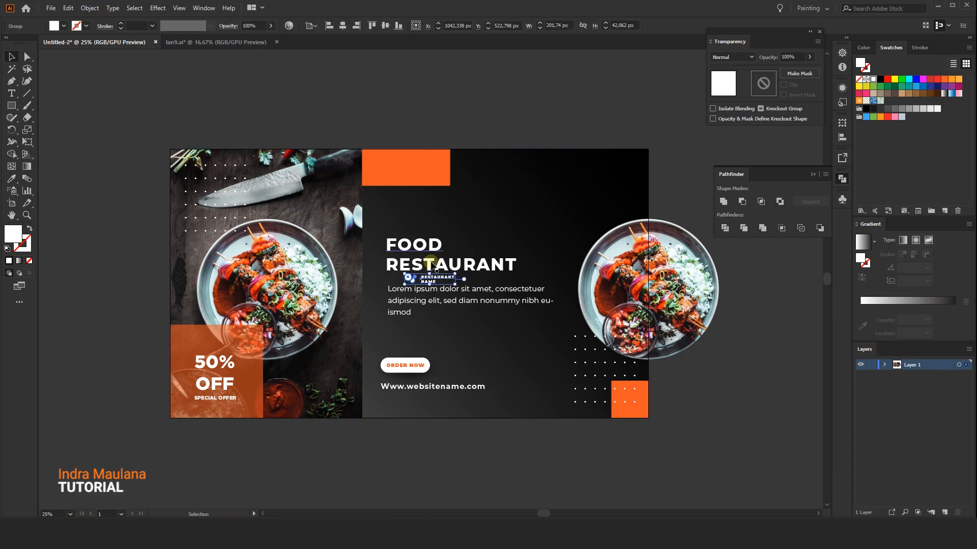
{"action": "left_click_drag", "start_coordinate": [430, 278], "coordinate": [407, 167]}
{"action": "left_click", "coordinate": [436, 114]}
{"action": "mouse_move", "coordinate": [481, 118]}
{"action": "left_mouse_down"}
{"action": "mouse_move", "coordinate": [417, 110]}
{"action": "mouse_move", "coordinate": [431, 117]}
{"action": "left_mouse_up"}
{"action": "scroll", "coordinate": [418, 112], "scroll_direction": "up", "scroll_amount": 1}
{"action": "left_click_drag", "start_coordinate": [252, 122], "coordinate": [316, 122]}
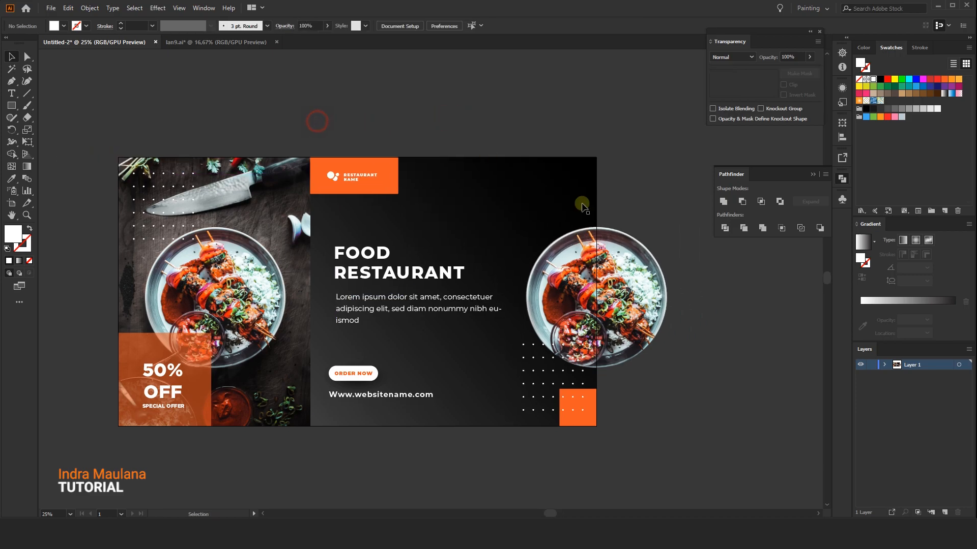
Review the complete restaurant layout as a whole and up close.
{"action": "scroll", "coordinate": [586, 211], "scroll_direction": "down", "scroll_amount": 1}
{"action": "scroll", "coordinate": [637, 398], "scroll_direction": "down", "scroll_amount": 1}
{"action": "scroll", "coordinate": [630, 393], "scroll_direction": "up", "scroll_amount": 1}
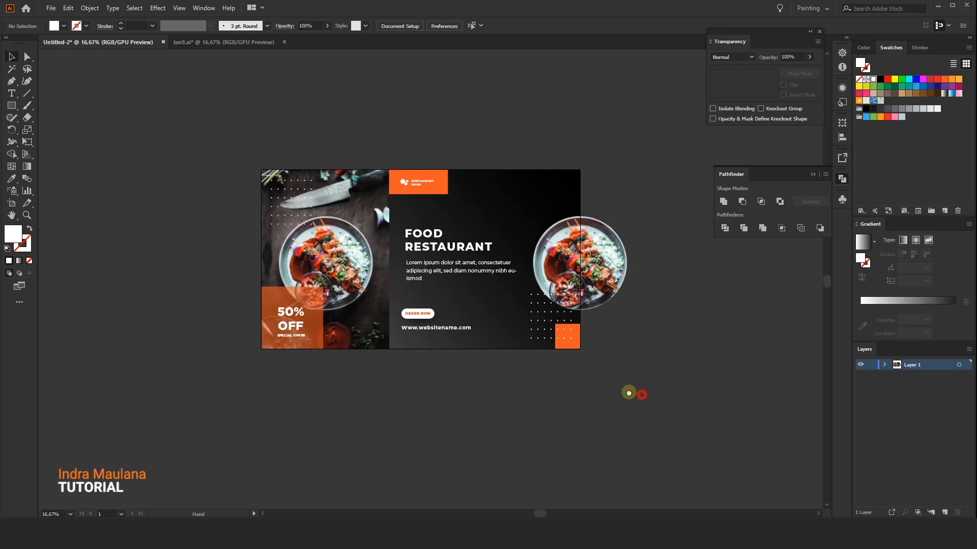
{"action": "scroll", "coordinate": [628, 392], "scroll_direction": "up", "scroll_amount": 1}
{"action": "scroll", "coordinate": [627, 391], "scroll_direction": "down", "scroll_amount": 1}
{"action": "scroll", "coordinate": [628, 392], "scroll_direction": "up", "scroll_amount": 1}
{"action": "scroll", "coordinate": [624, 405], "scroll_direction": "right", "scroll_amount": 1}
{"action": "scroll", "coordinate": [625, 406], "scroll_direction": "down", "scroll_amount": 1}
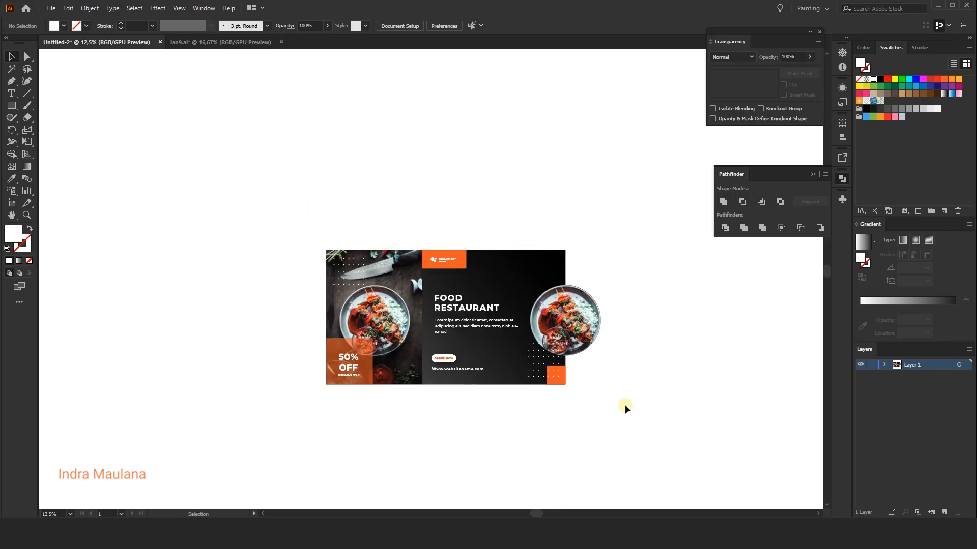
{"action": "scroll", "coordinate": [625, 406], "scroll_direction": "up", "scroll_amount": 1}
{"action": "scroll", "coordinate": [626, 421], "scroll_direction": "right", "scroll_amount": 1}
{"action": "scroll", "coordinate": [587, 430], "scroll_direction": "up", "scroll_amount": 1}
{"action": "scroll", "coordinate": [595, 421], "scroll_direction": "up", "scroll_amount": 1}
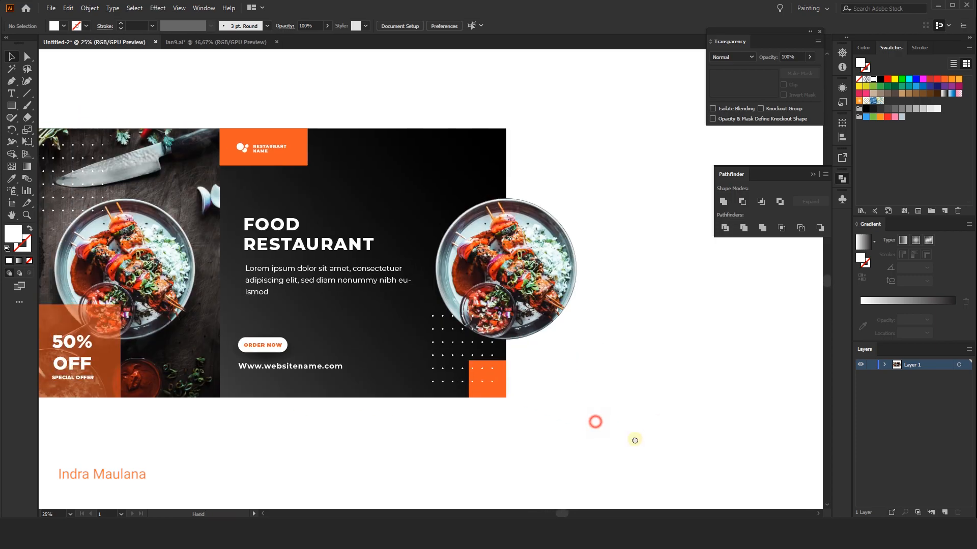
Create a white rectangle 1920 px wide and 1080 px high over the banner.
{"action": "scroll", "coordinate": [643, 423], "scroll_direction": "down", "scroll_amount": 1}
{"action": "scroll", "coordinate": [645, 422], "scroll_direction": "left", "scroll_amount": 1}
{"action": "scroll", "coordinate": [660, 419], "scroll_direction": "right", "scroll_amount": 1}
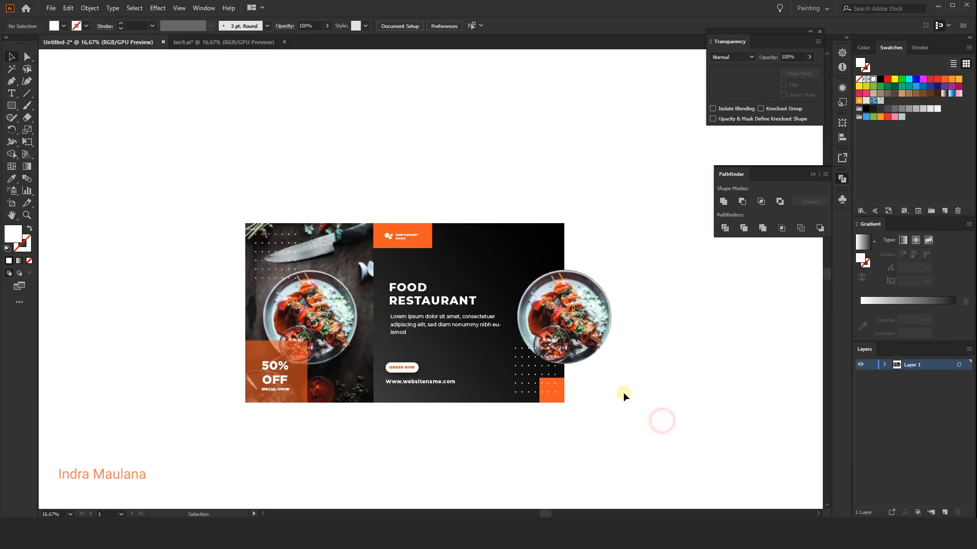
{"action": "left_click", "coordinate": [9, 107]}
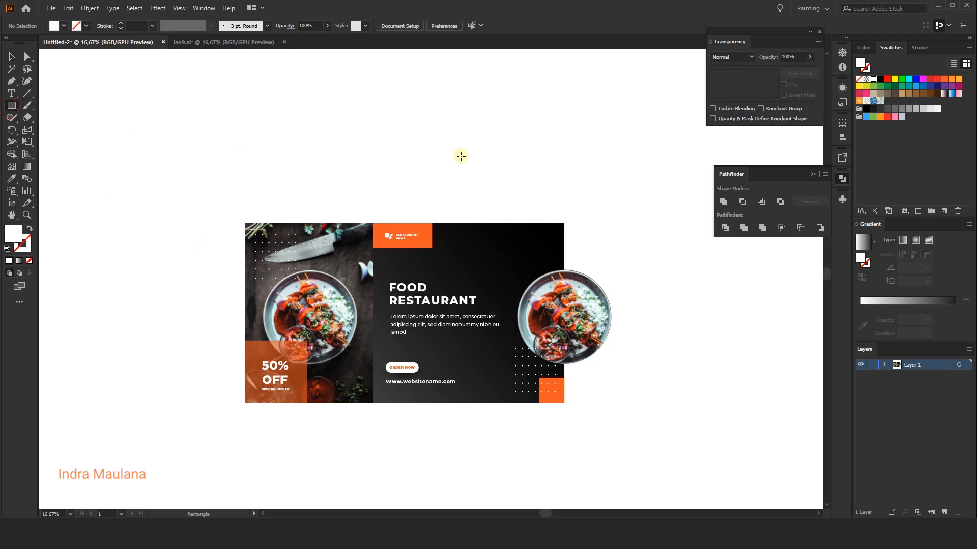
{"action": "left_click", "coordinate": [409, 167]}
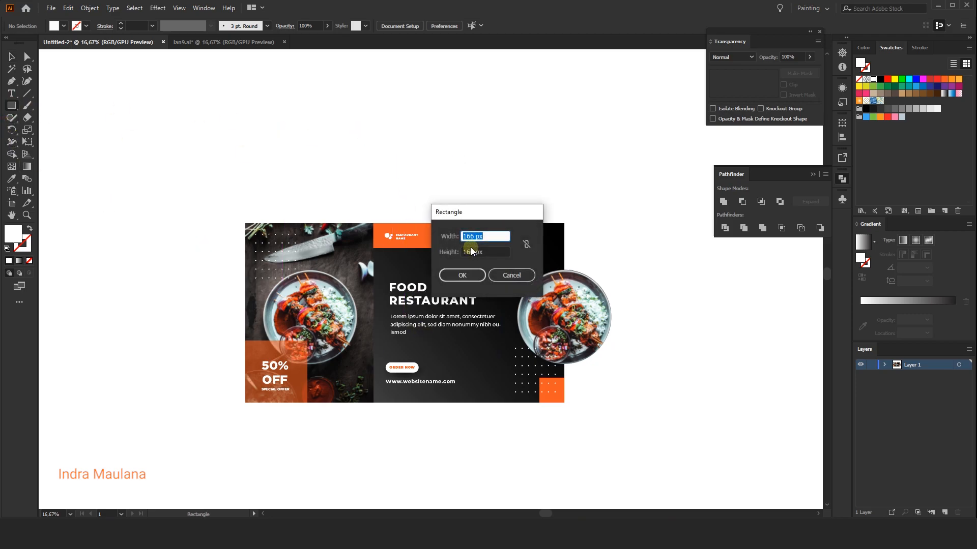
{"action": "type", "text": "1920"}
{"action": "left_click", "coordinate": [500, 252]}
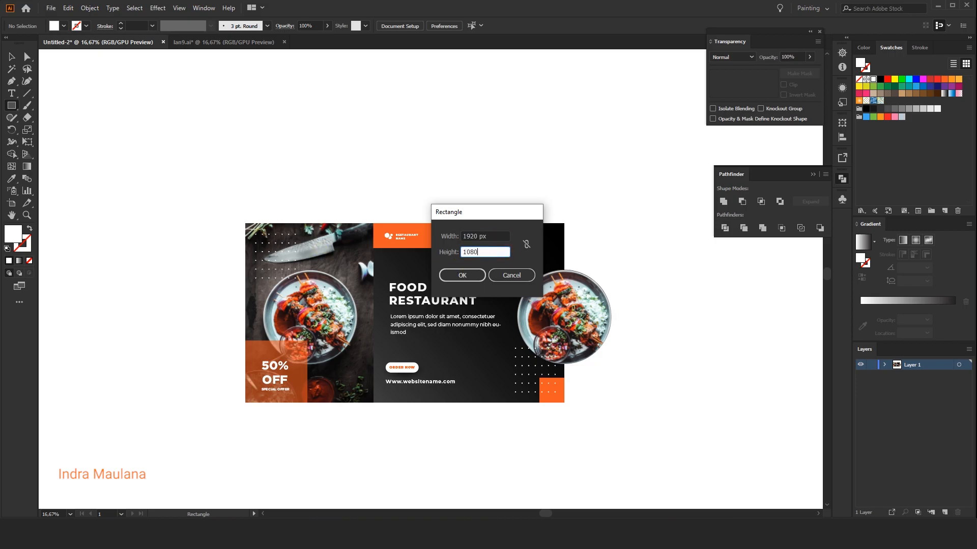
{"action": "left_click", "coordinate": [462, 276]}
Align the white rectangle to the artboard's left edge and vertical centre so that it covers the whole banner.
{"action": "left_click", "coordinate": [12, 57]}
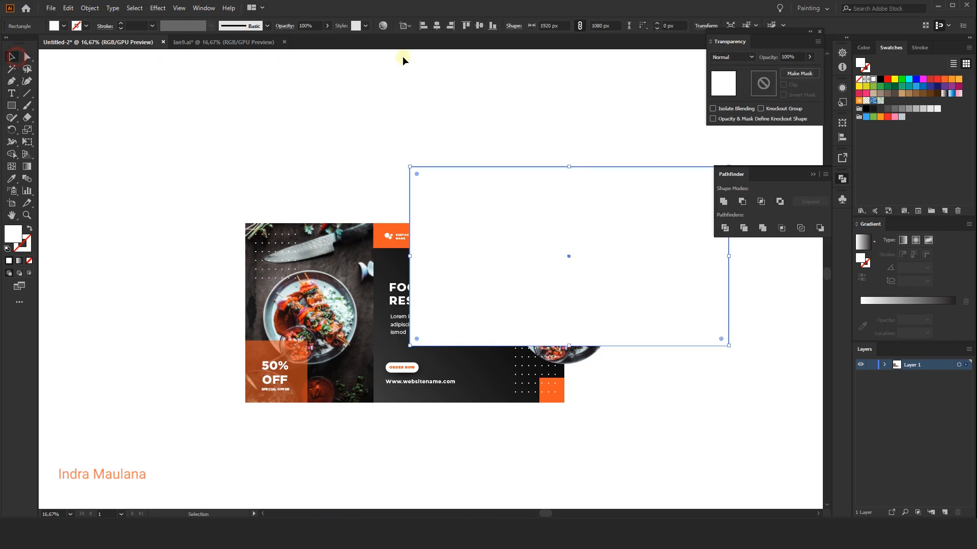
{"action": "left_click", "coordinate": [424, 28]}
{"action": "left_click", "coordinate": [481, 26]}
Make a clipping mask from all banner artwork and the white rectangle to trim the overhanging plate, and deselect.
{"action": "left_click_drag", "start_coordinate": [146, 165], "coordinate": [728, 473]}
{"action": "right_click", "coordinate": [453, 287]}
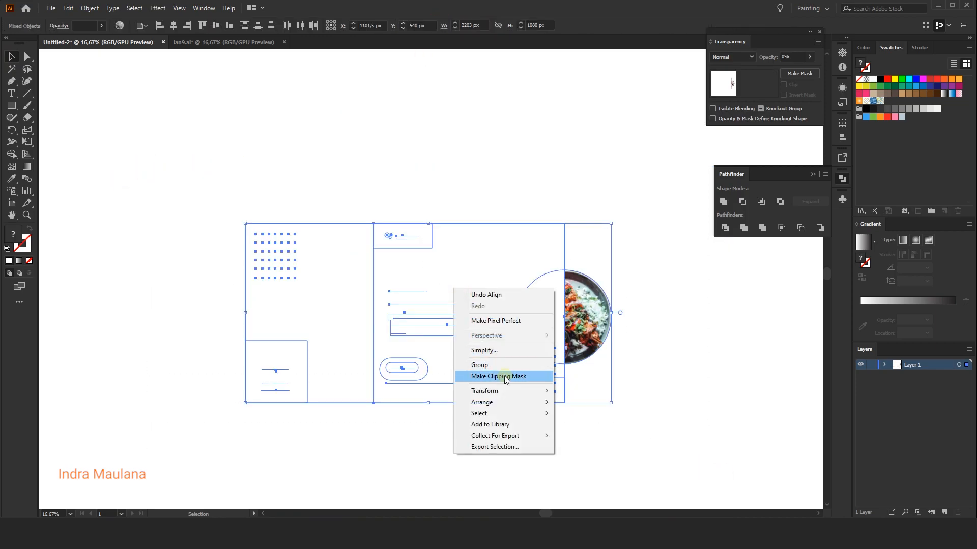
{"action": "left_click", "coordinate": [506, 377]}
{"action": "left_click", "coordinate": [479, 168]}
Show the artboard boundaries again to view the clipped banner against the dark canvas.
{"action": "scroll", "coordinate": [479, 167], "scroll_direction": "down", "scroll_amount": 1}
{"action": "scroll", "coordinate": [648, 338], "scroll_direction": "down", "scroll_amount": 1}
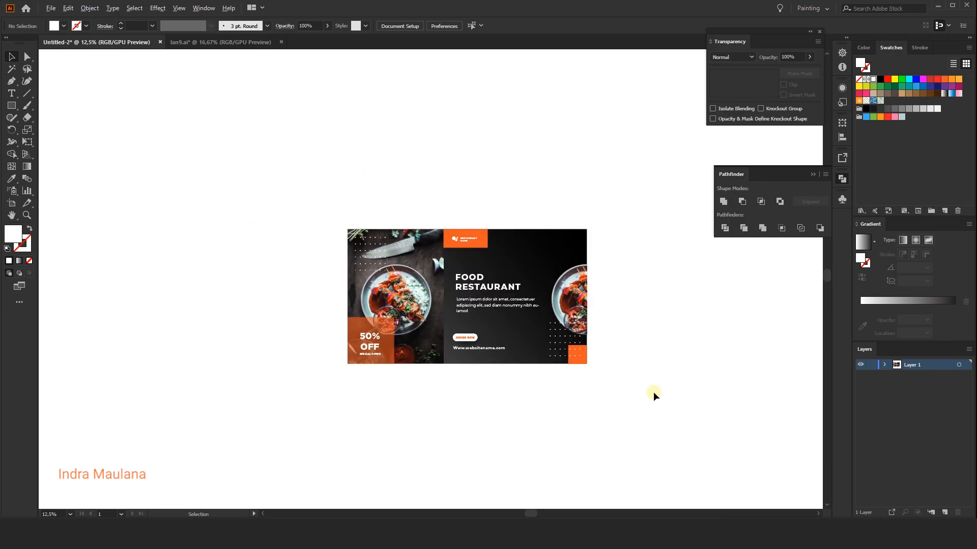
{"action": "scroll", "coordinate": [653, 392], "scroll_direction": "up", "scroll_amount": 1}
{"action": "left_click_drag", "start_coordinate": [630, 353], "coordinate": [635, 364]}
{"action": "key", "text": "ctrl+shift+h"}
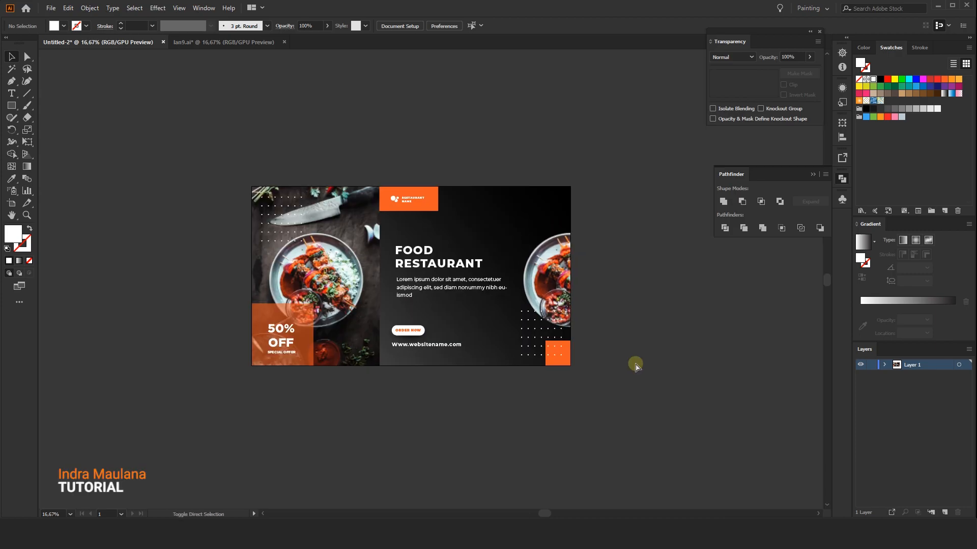
{"action": "scroll", "coordinate": [635, 362], "scroll_direction": "up", "scroll_amount": 1}
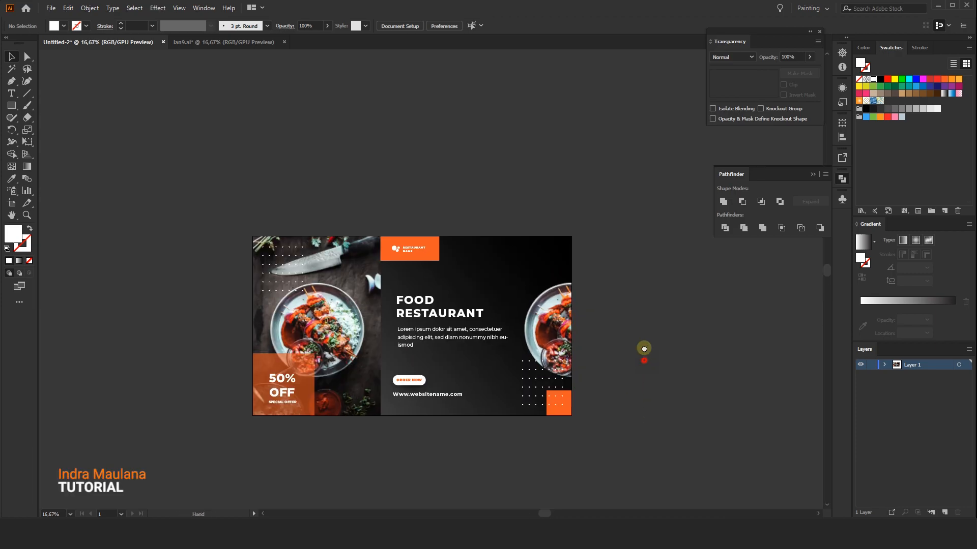